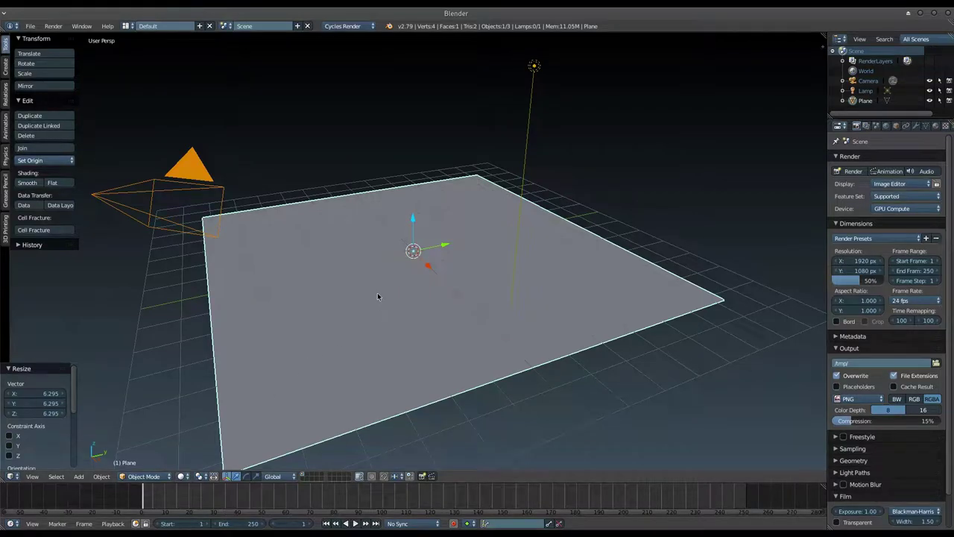
# Orbit the viewport around the plane enlarged to scale 6.295.
pyautogui.moveTo(377, 296)
pyautogui.mouseDown(button='middle')
pyautogui.moveTo(383, 309)
pyautogui.moveTo(442, 319)
pyautogui.mouseUp(button='middle')
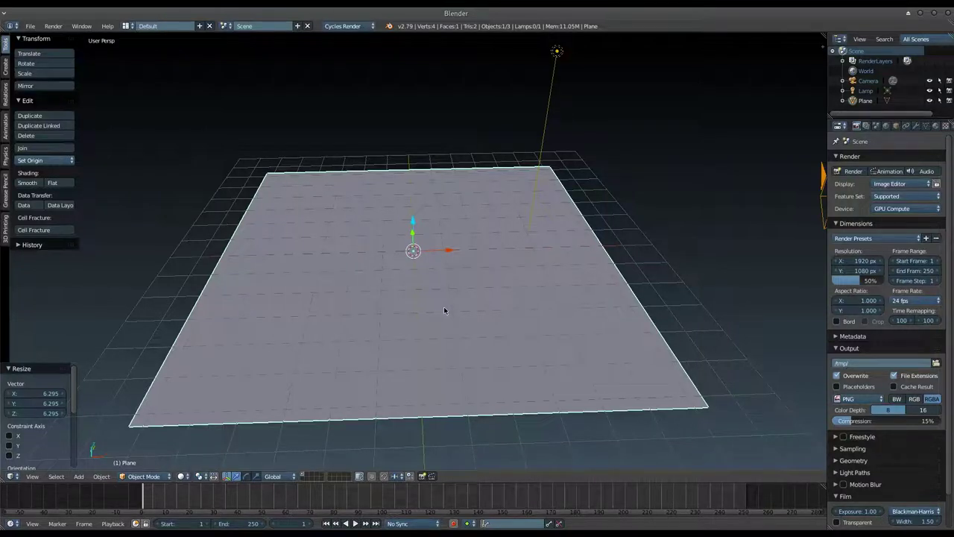
pyautogui.moveTo(444, 309)
pyautogui.mouseDown(button='middle')
pyautogui.moveTo(443, 282)
pyautogui.moveTo(443, 317)
pyautogui.mouseUp(button='middle')
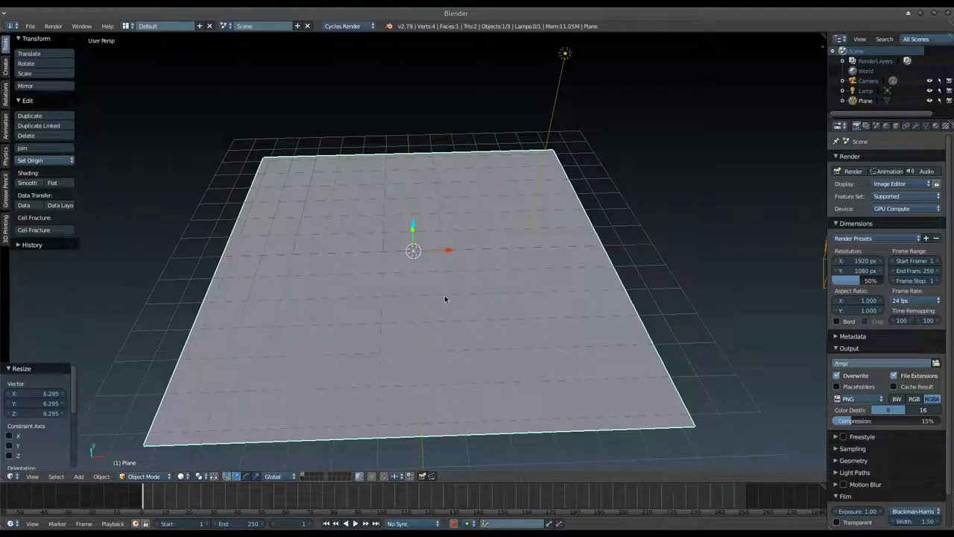
# Rescale and then delete the large plane, leaving the Add menu showing.
pyautogui.press('s')
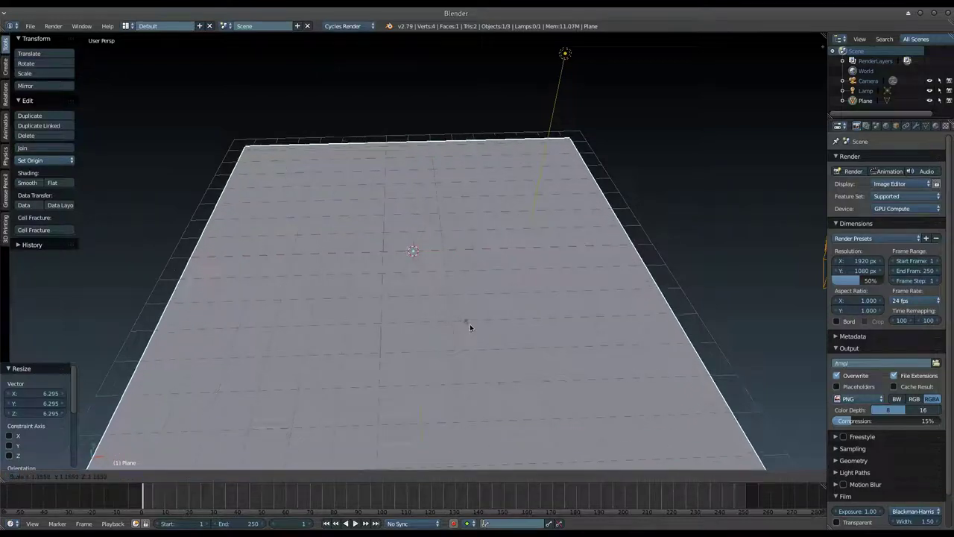
pyautogui.click(473, 328)
pyautogui.moveTo(451, 293)
pyautogui.mouseDown(button='middle')
pyautogui.moveTo(455, 307)
pyautogui.moveTo(512, 253)
pyautogui.mouseUp(button='middle')
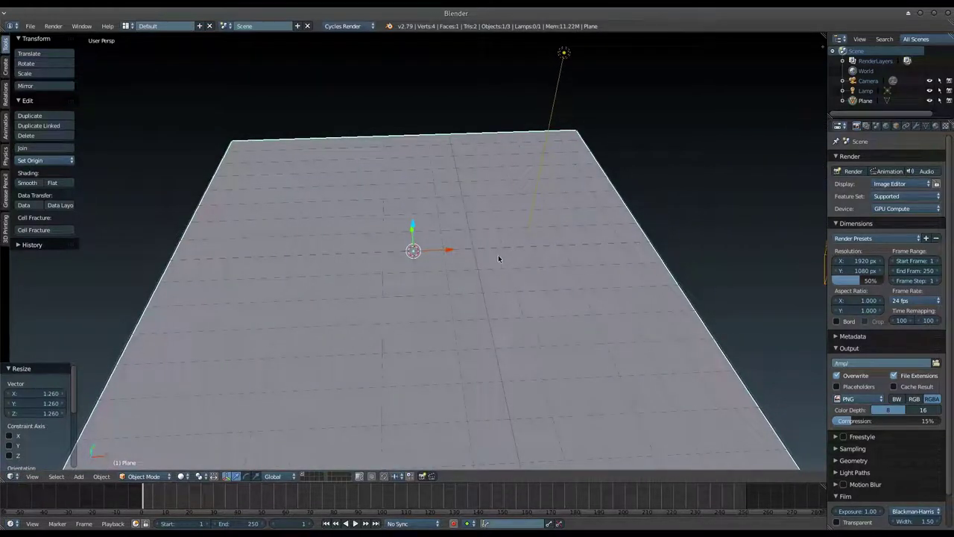
pyautogui.press('Delete')
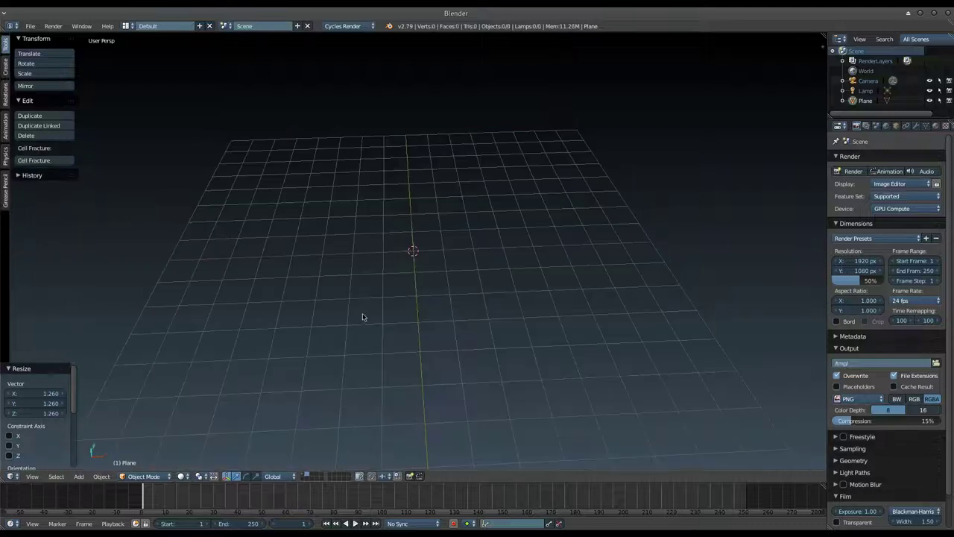
pyautogui.hotkey('shift', 'a')
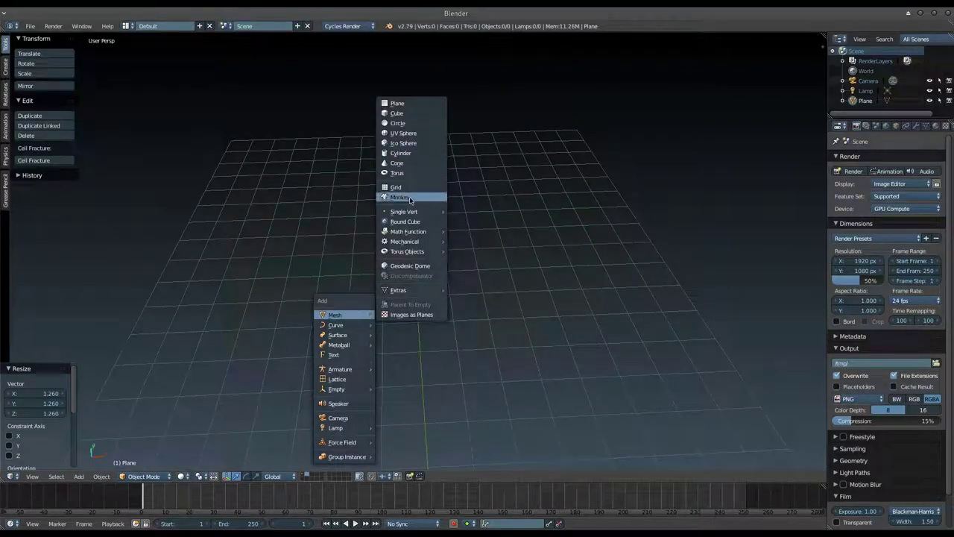
# Add Suzanne with a new material with a red viewport colour, then switch to the plane's layer.
pyautogui.click(409, 198)
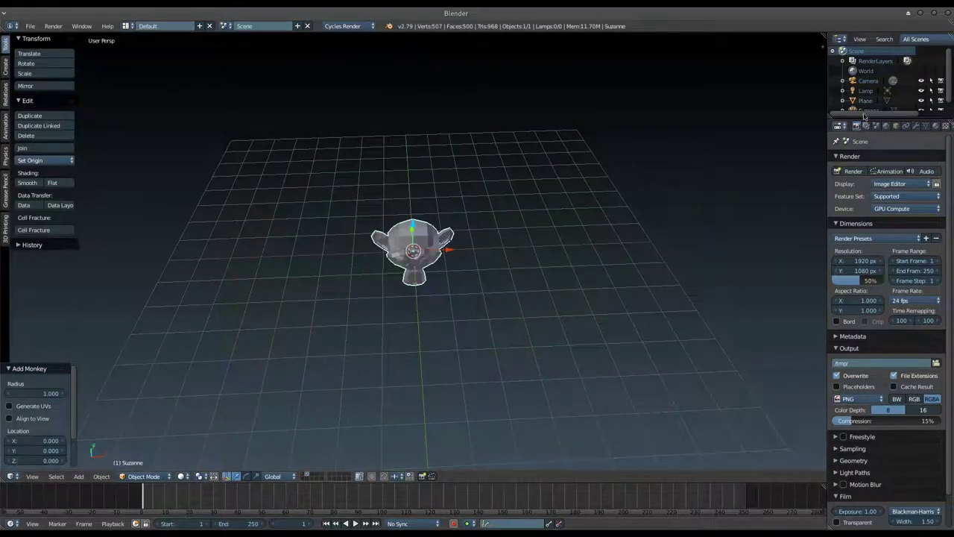
pyautogui.click(936, 127)
pyautogui.click(887, 192)
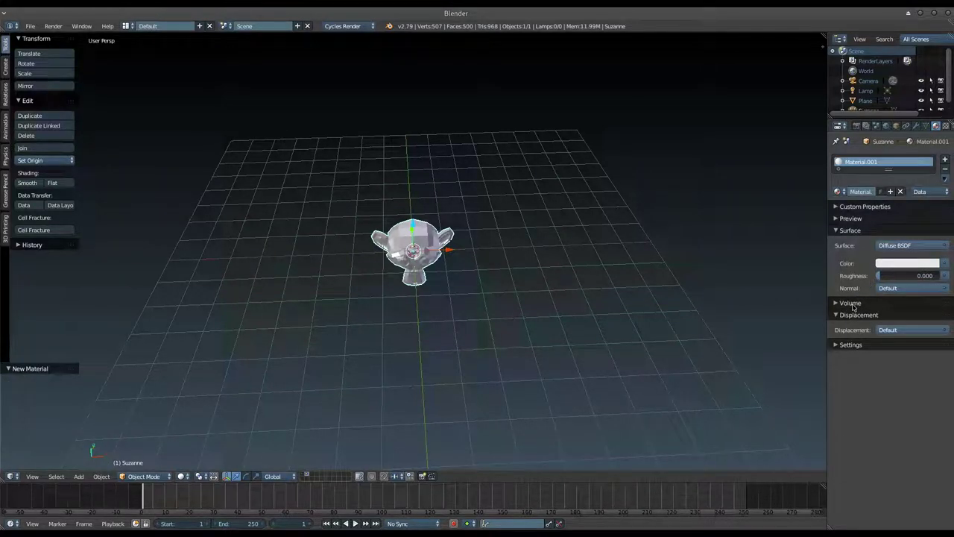
pyautogui.click(849, 346)
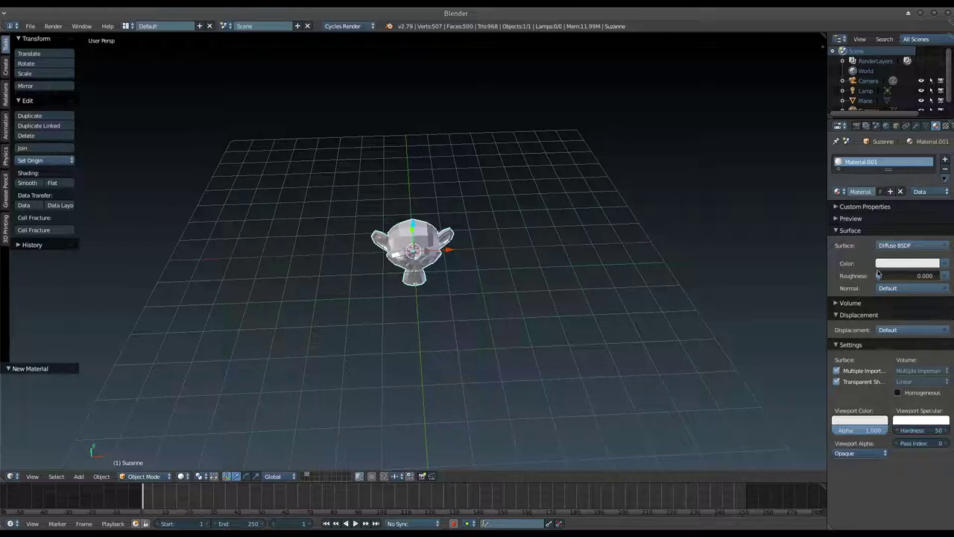
pyautogui.click(854, 423)
pyautogui.click(839, 351)
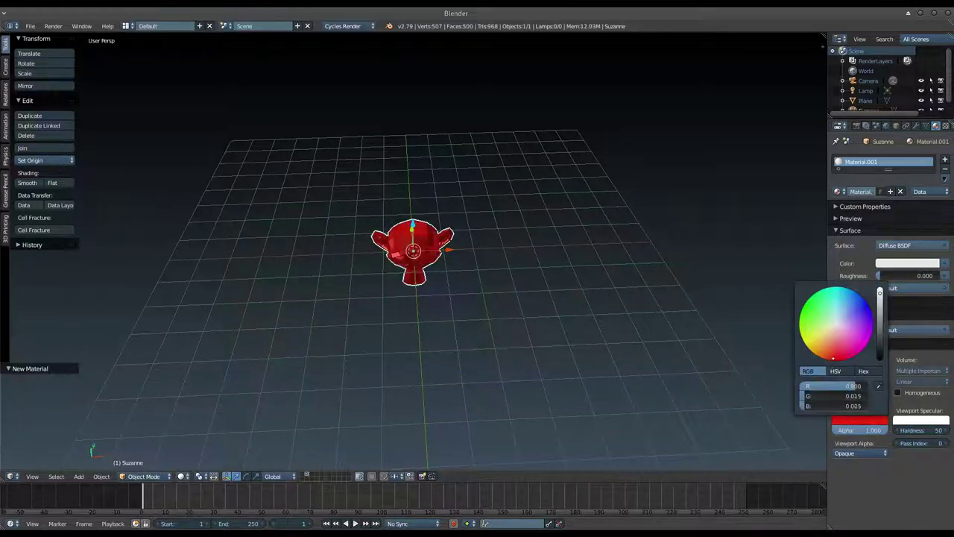
pyautogui.click(302, 474)
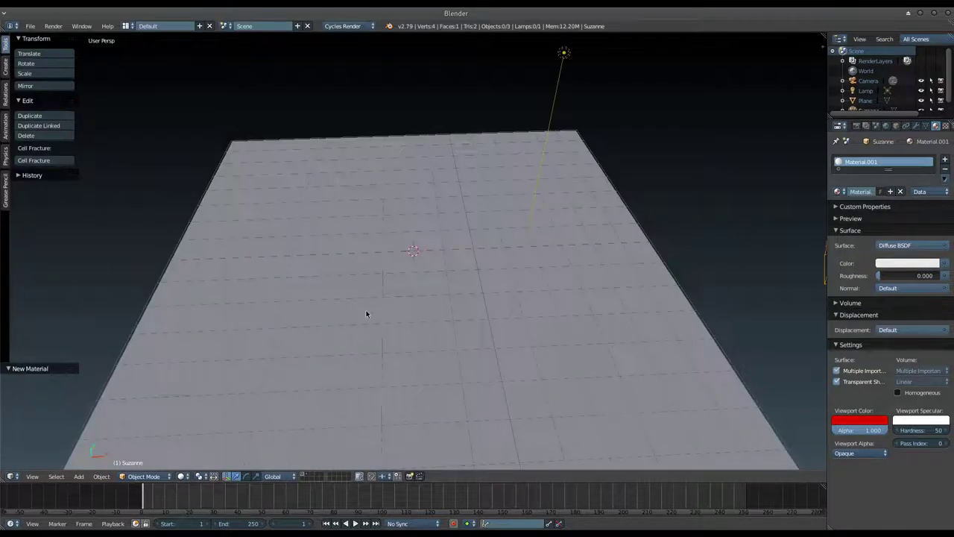
# Add a new plane and shrink it to about 0.633 scale.
pyautogui.moveTo(361, 308); pyautogui.dragTo(462, 263, button='middle')
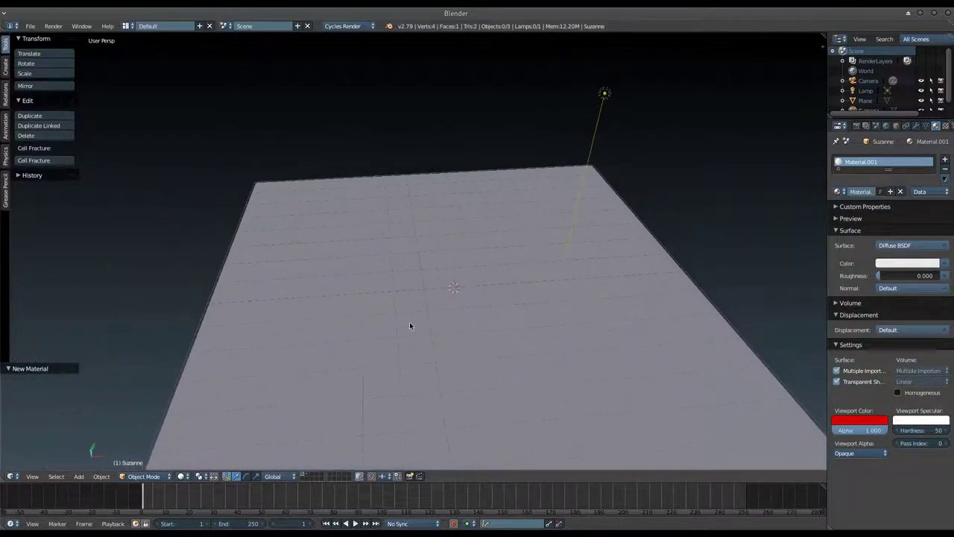
pyautogui.hotkey('shift', 'a')
pyautogui.click(499, 267)
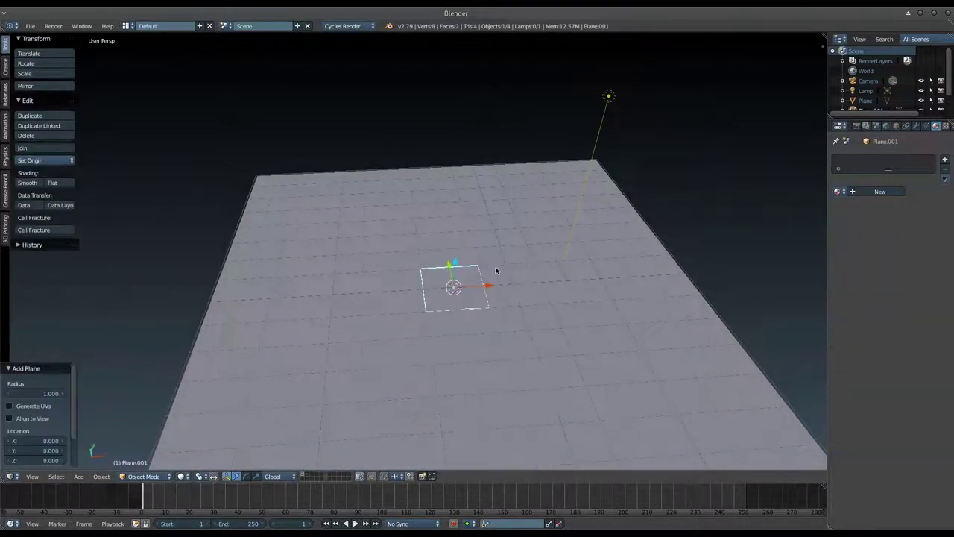
pyautogui.press('s')
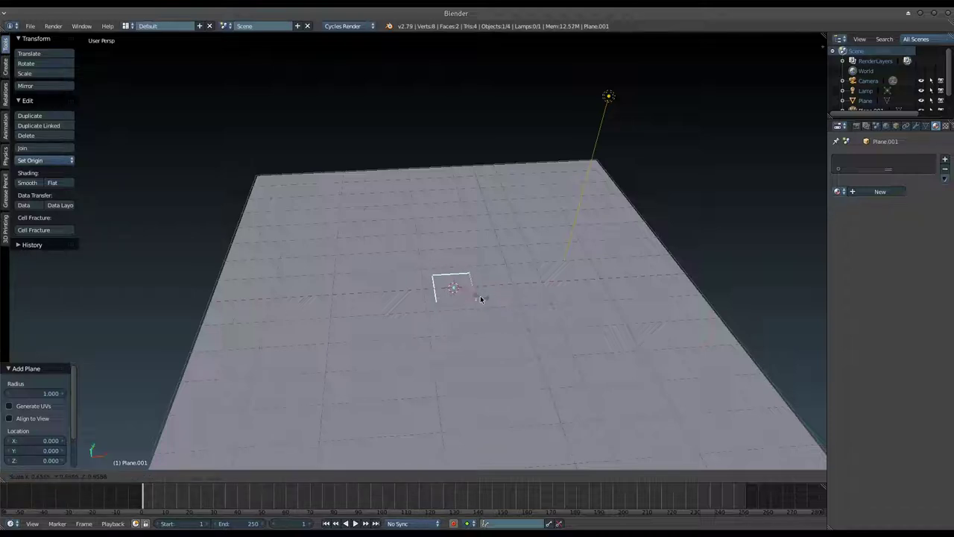
pyautogui.click(480, 295)
# Move the small plane to the large plane's corner at X -6.984 and raise it slightly.
pyautogui.click(429, 138)
pyautogui.press('g')
pyautogui.press('x')
pyautogui.click(282, 174)
pyautogui.moveTo(267, 156); pyautogui.dragTo(270, 153)
pyautogui.moveTo(270, 152)
pyautogui.mouseDown(button='middle')
pyautogui.moveTo(296, 167)
pyautogui.moveTo(366, 270)
pyautogui.mouseUp(button='middle')
# Enable Collision physics on the large plane, then select the small plane for particle setup.
pyautogui.rightClick(383, 270)
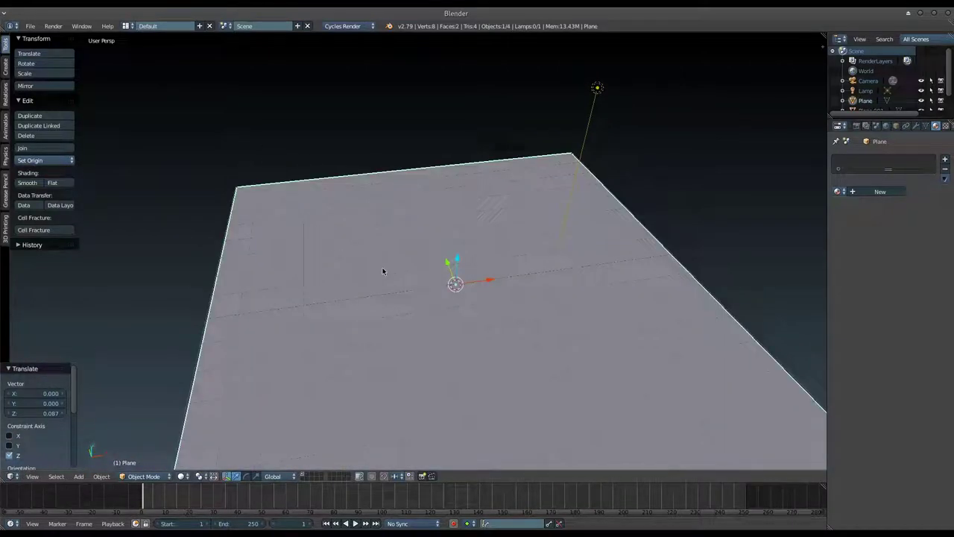
pyautogui.scroll(-3, 930, 123)
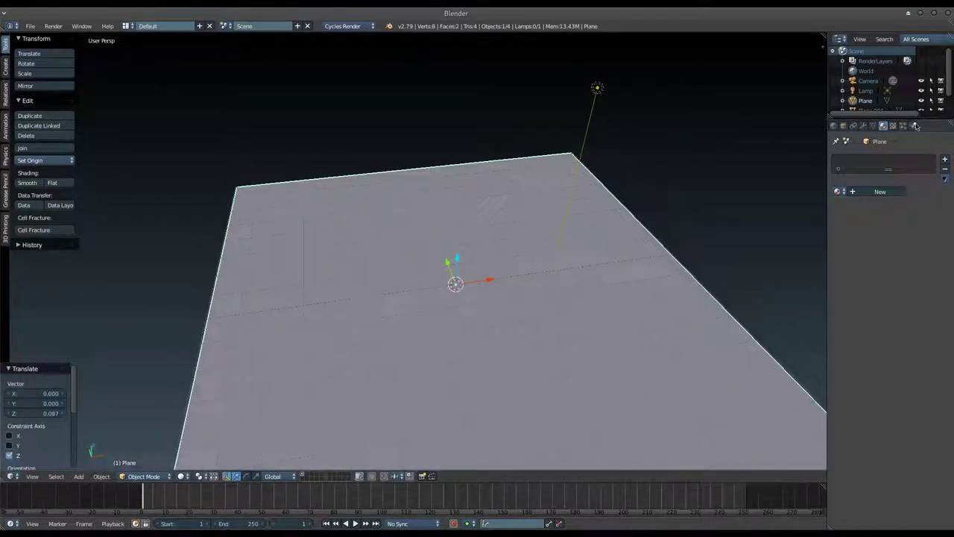
pyautogui.click(913, 125)
pyautogui.click(869, 183)
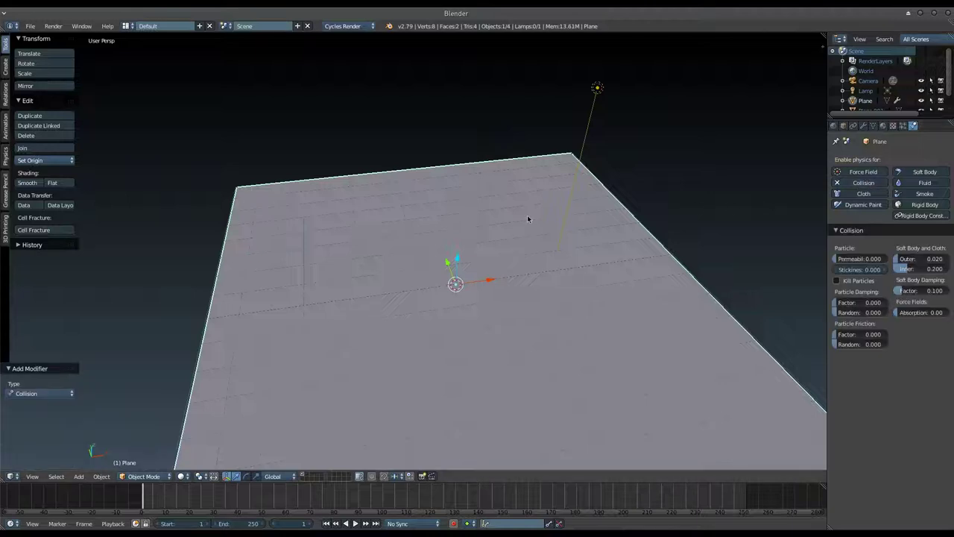
pyautogui.rightClick(265, 196)
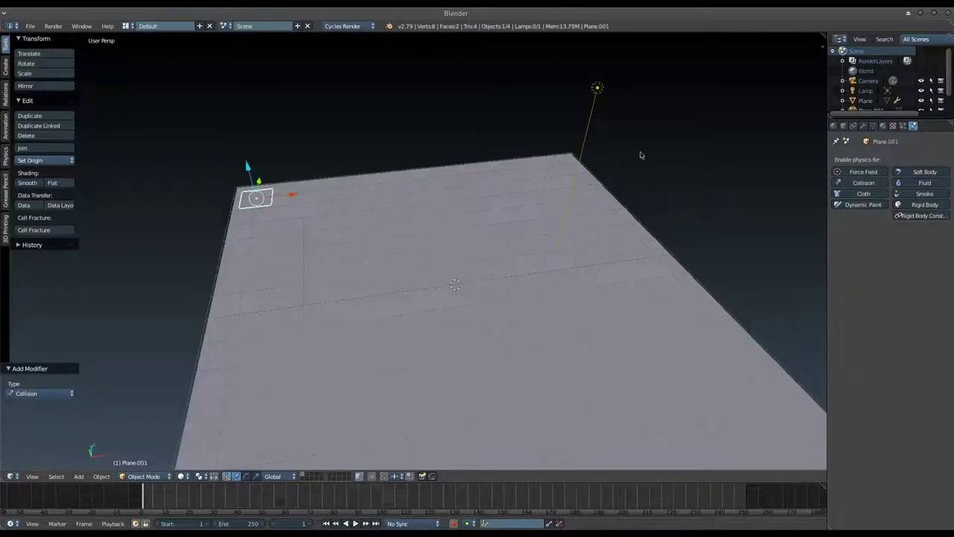
pyautogui.click(902, 127)
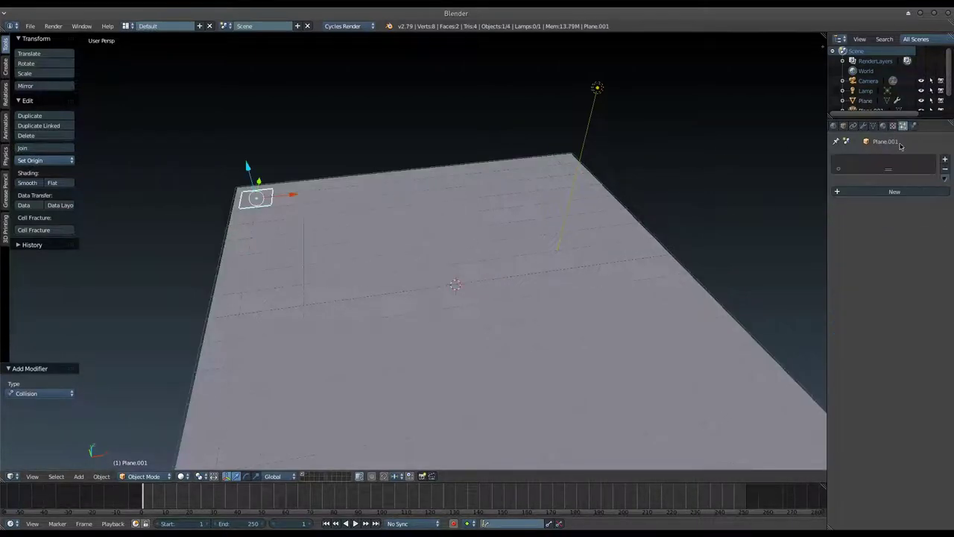
# Add a particle system to the small plane rendering each particle as Suzanne, and preview it.
pyautogui.click(894, 192)
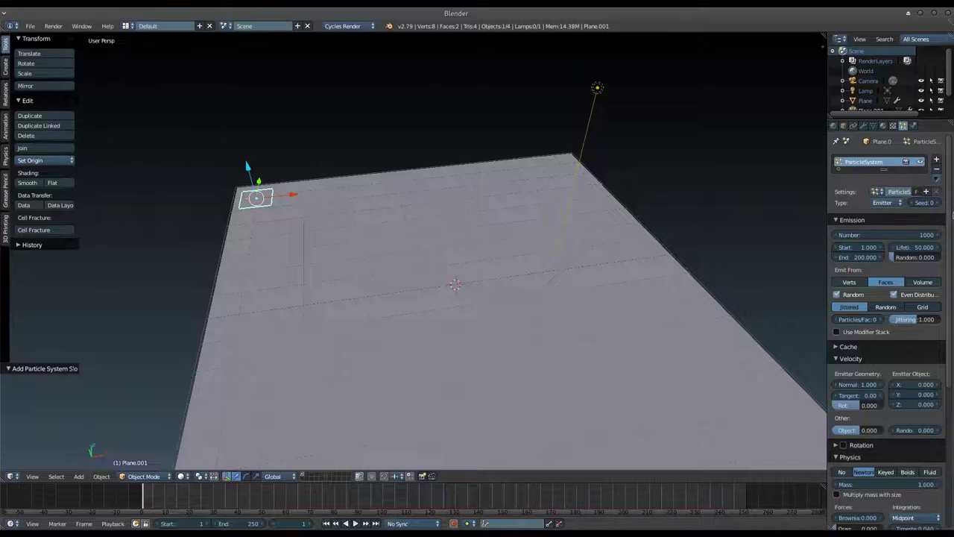
pyautogui.scroll(-3, 952, 234)
pyautogui.moveTo(951, 233); pyautogui.dragTo(952, 349)
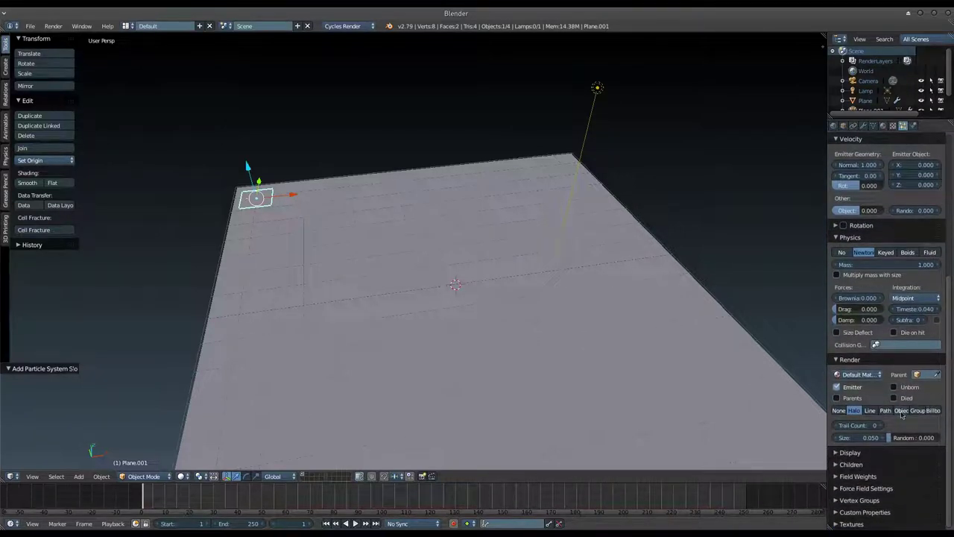
pyautogui.click(901, 411)
pyautogui.click(881, 424)
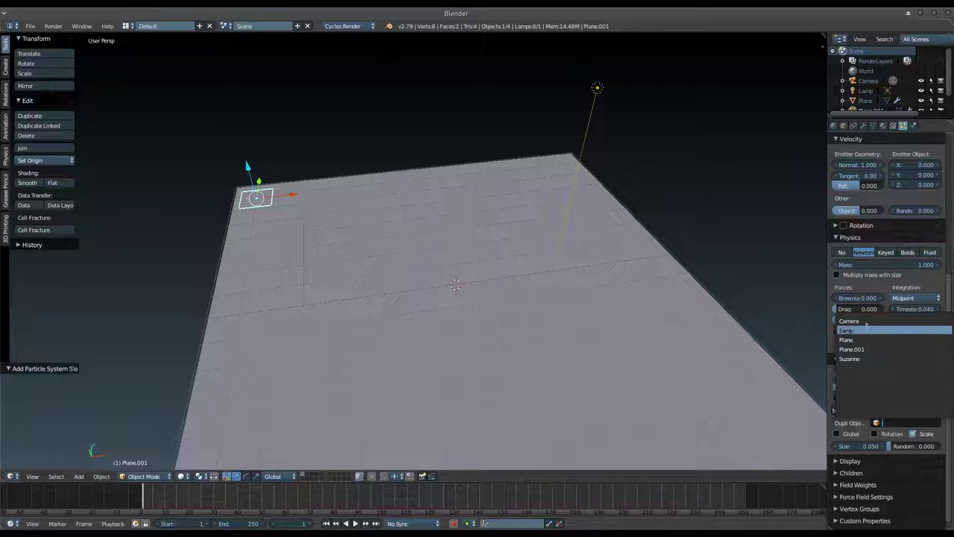
pyautogui.click(858, 360)
pyautogui.hotkey('alt', 'a')
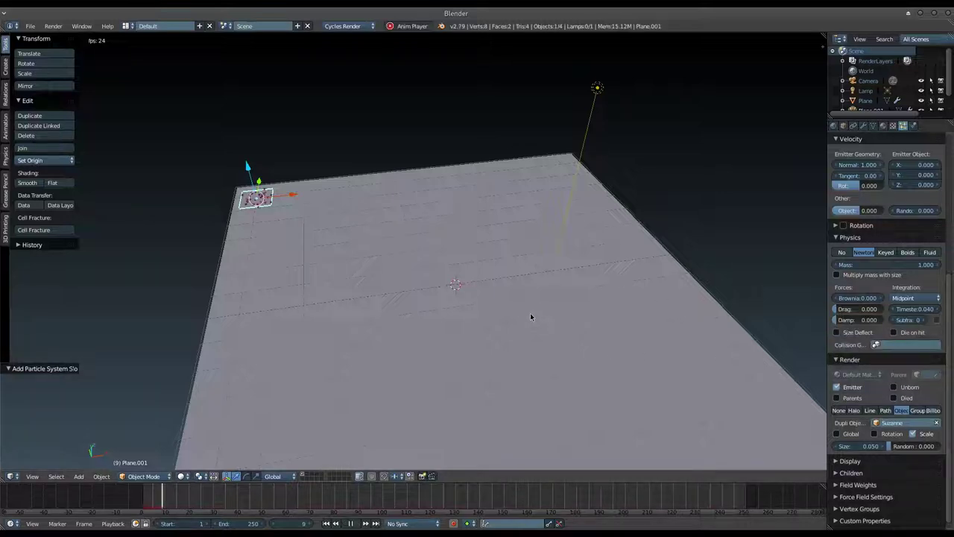
pyautogui.press('Escape')
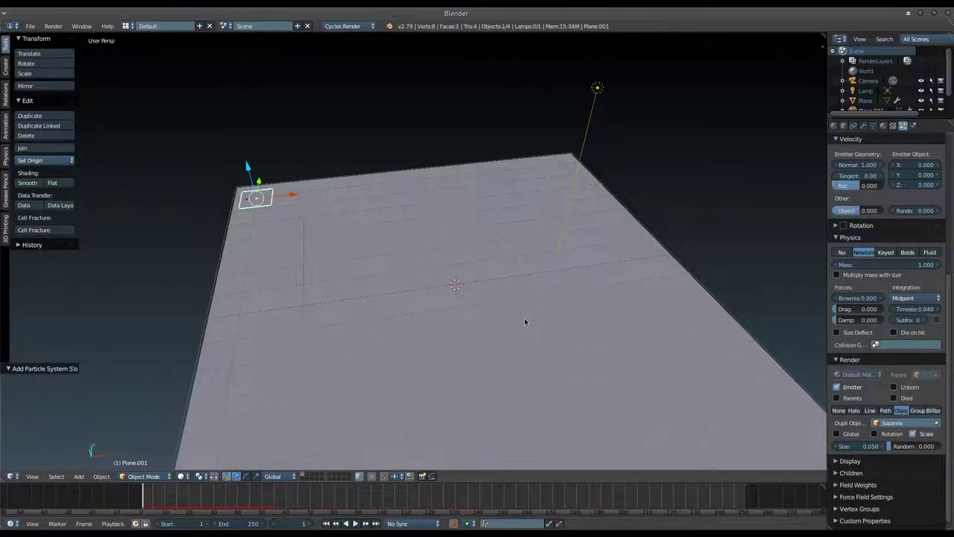
# Set the particle lifetime to 250 frames and replay the emission.
pyautogui.scroll(5, 898, 209)
pyautogui.click(904, 248)
pyautogui.write('250')
pyautogui.press('Return')
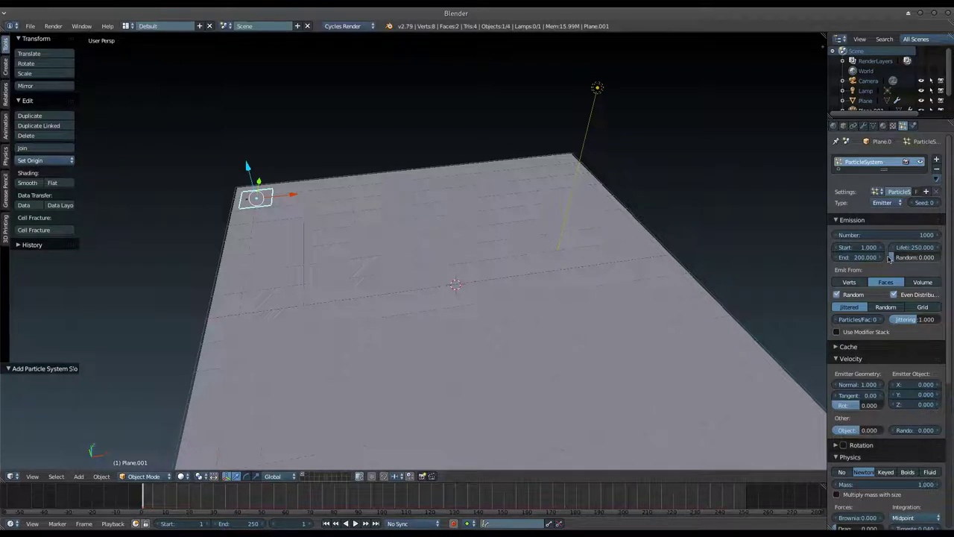
pyautogui.hotkey('alt', 'a')
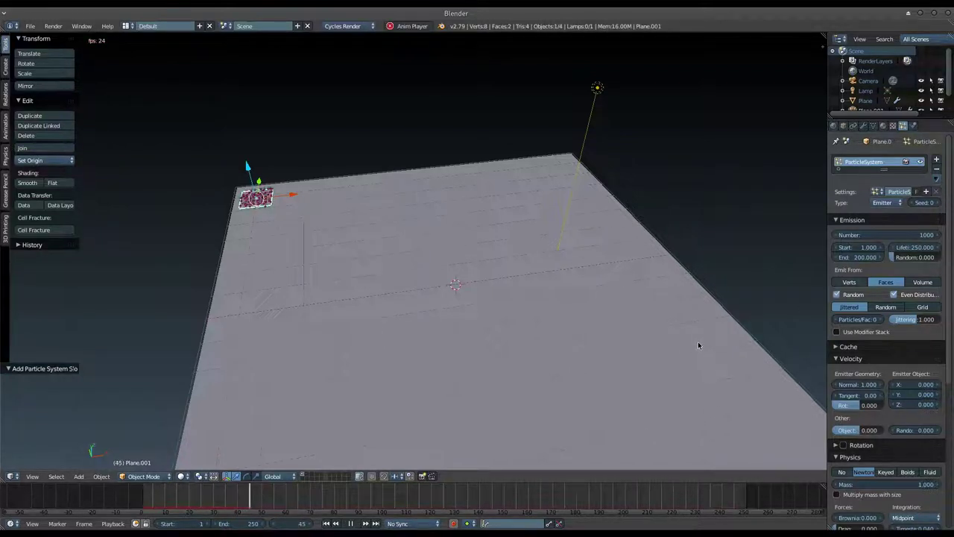
pyautogui.press('Escape')
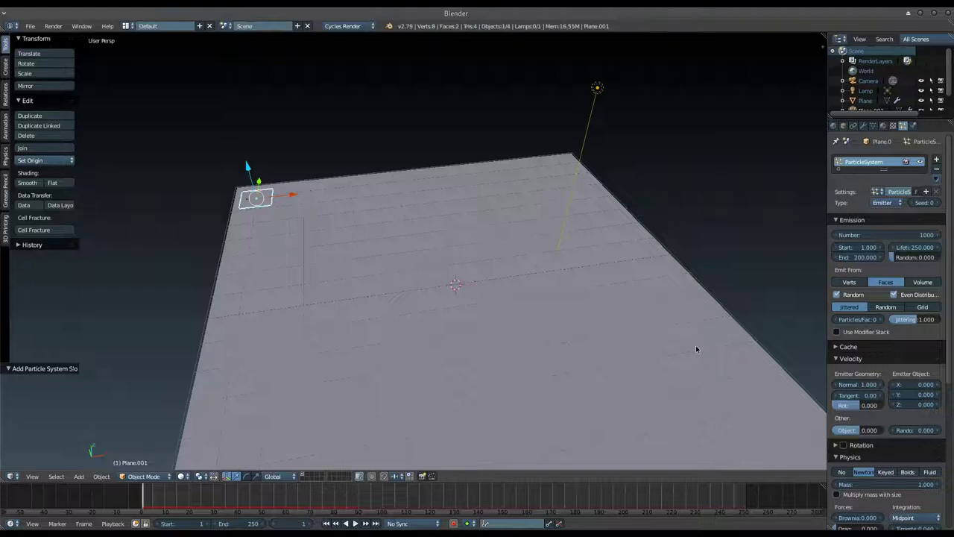
pyautogui.moveTo(639, 296)
pyautogui.mouseDown(button='middle')
pyautogui.moveTo(591, 322)
pyautogui.moveTo(558, 296)
pyautogui.moveTo(582, 283)
pyautogui.moveTo(557, 296)
pyautogui.mouseUp(button='middle')
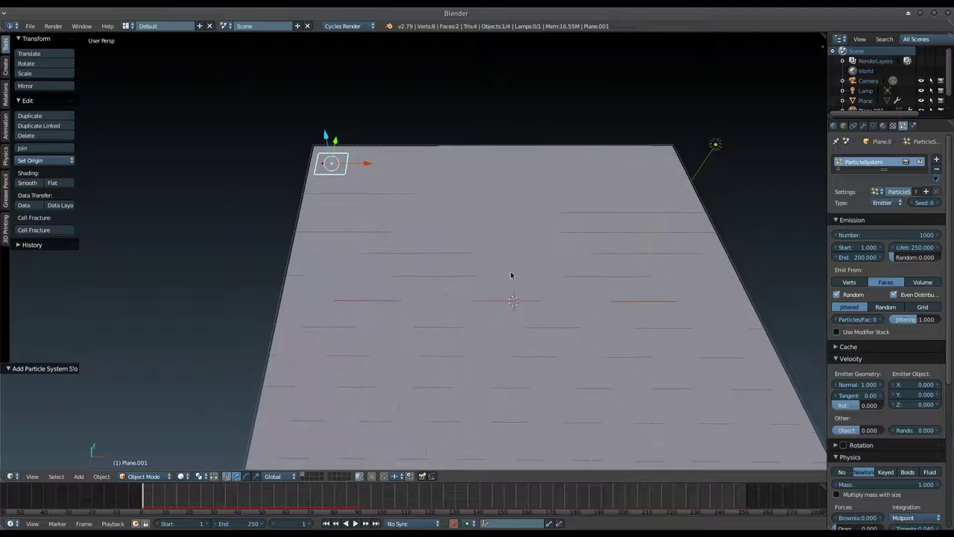
# Add a plain axes Empty and position it beside the small emitter plane.
pyautogui.hotkey('shift', 'a')
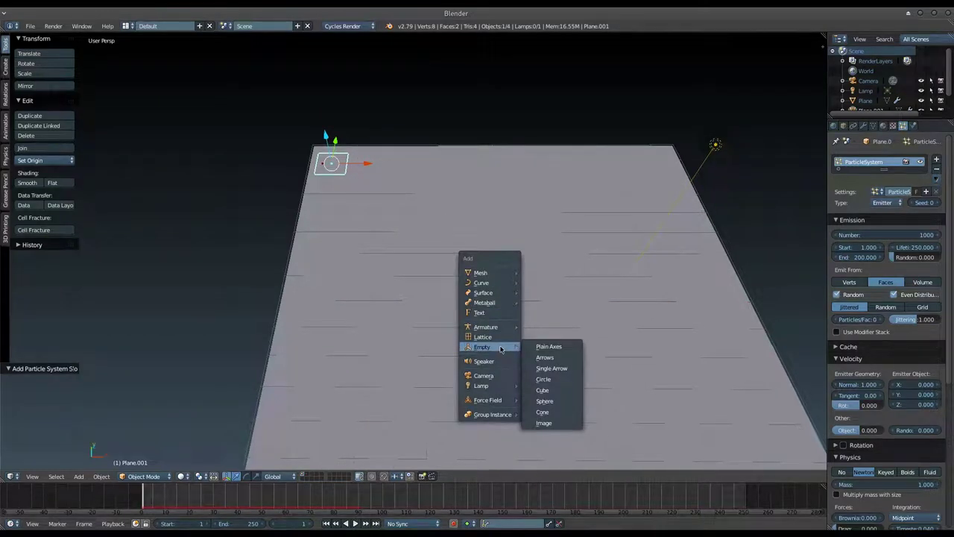
pyautogui.click(544, 348)
pyautogui.moveTo(513, 272); pyautogui.dragTo(502, 172)
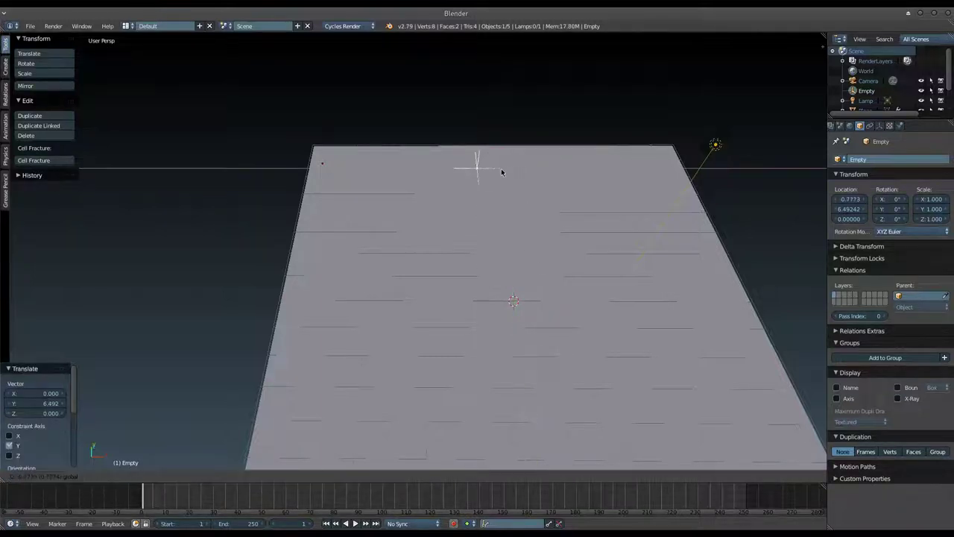
pyautogui.click(432, 173)
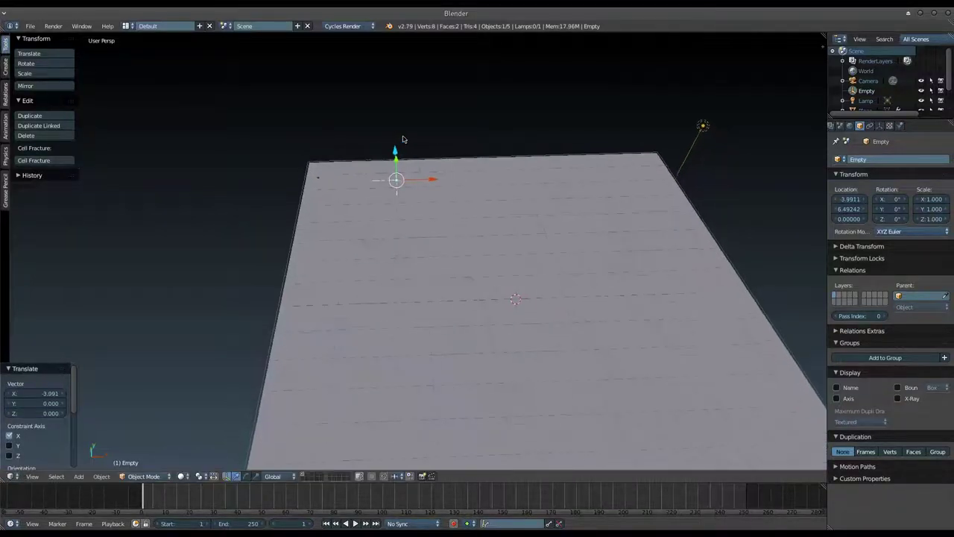
pyautogui.moveTo(409, 144); pyautogui.dragTo(407, 186, button='middle')
pyautogui.moveTo(407, 185); pyautogui.dragTo(408, 181)
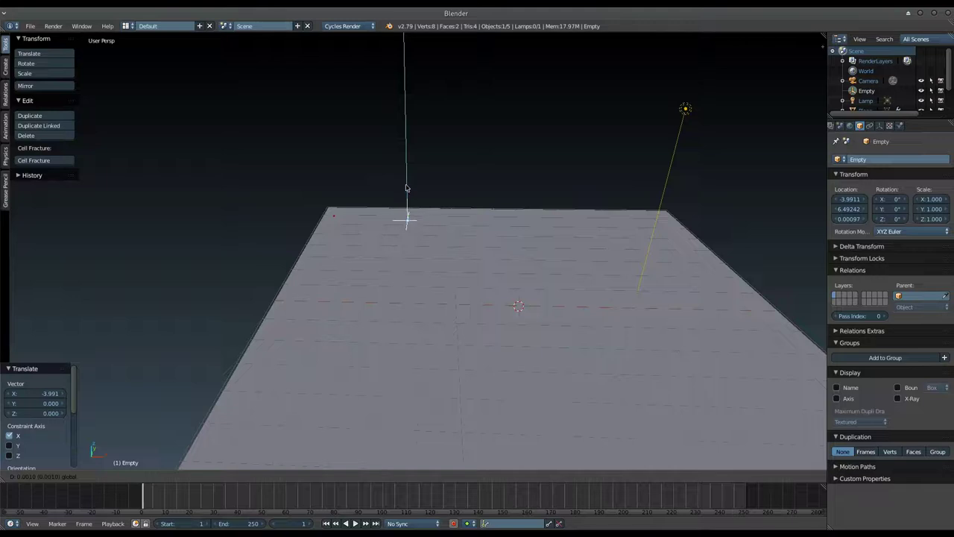
pyautogui.hotkey('ctrl', 'z')
pyautogui.press('g')
pyautogui.press('x')
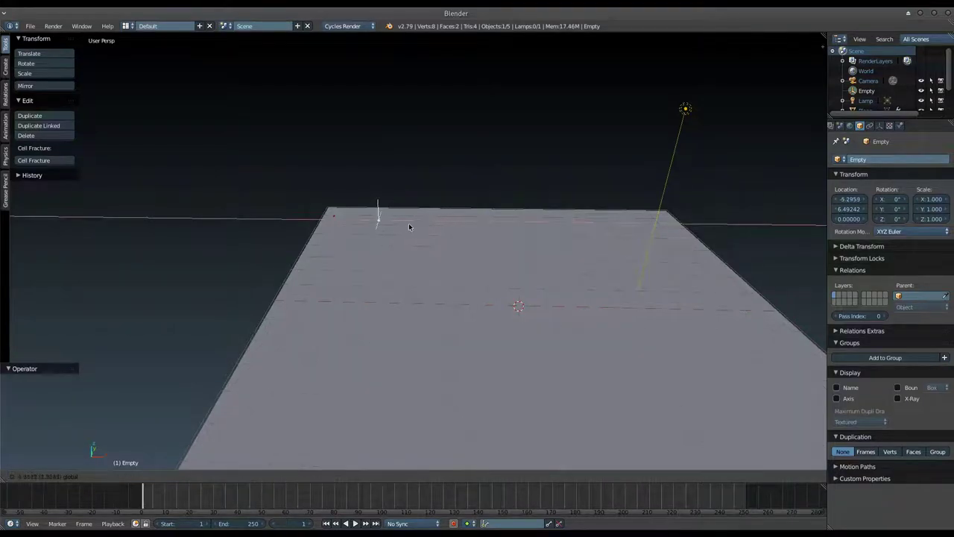
pyautogui.click(409, 226)
pyautogui.moveTo(416, 222); pyautogui.dragTo(427, 289, button='middle')
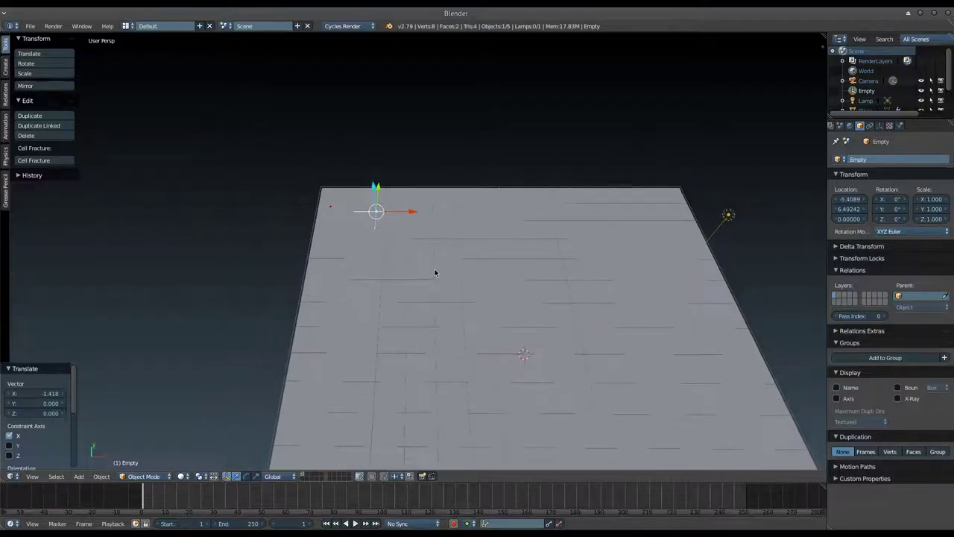
# Keyframe the Empty's location at frame 1, then at the plane's right side on frame 60.
pyautogui.press('i')
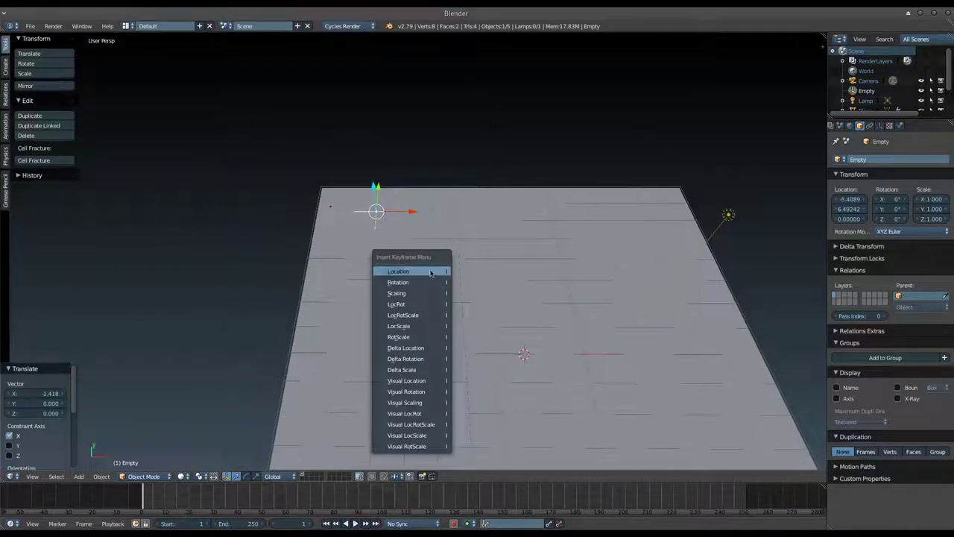
pyautogui.click(432, 277)
pyautogui.click(287, 496)
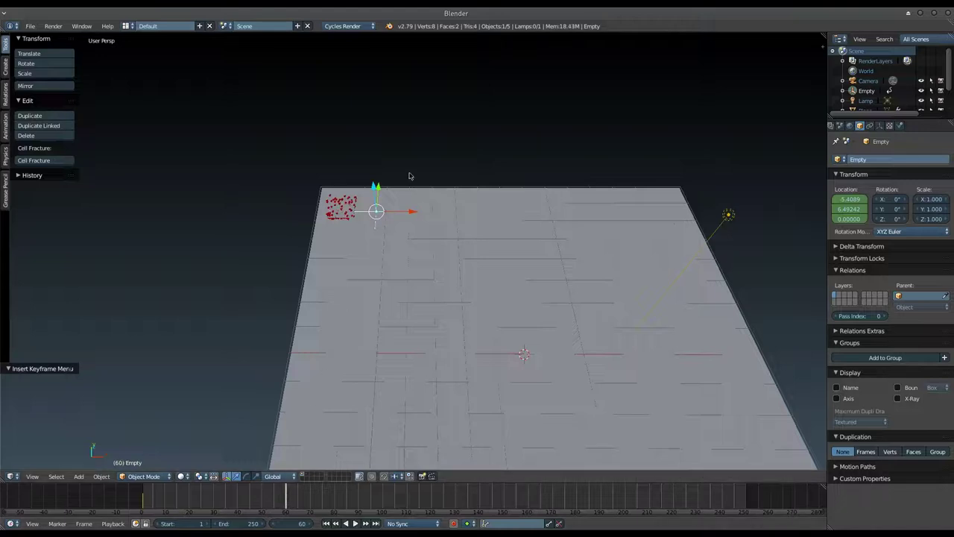
pyautogui.press('g')
pyautogui.press('x')
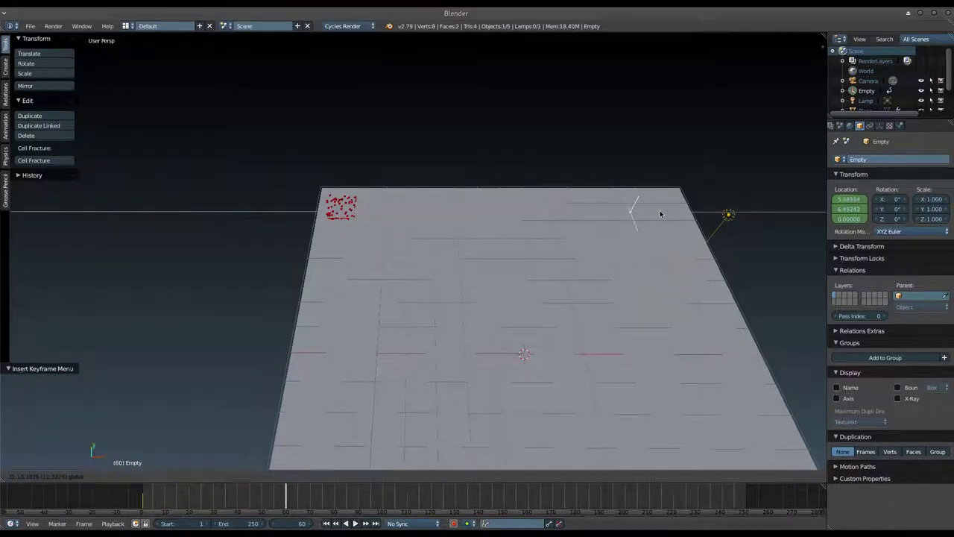
pyautogui.click(675, 214)
pyautogui.press('i')
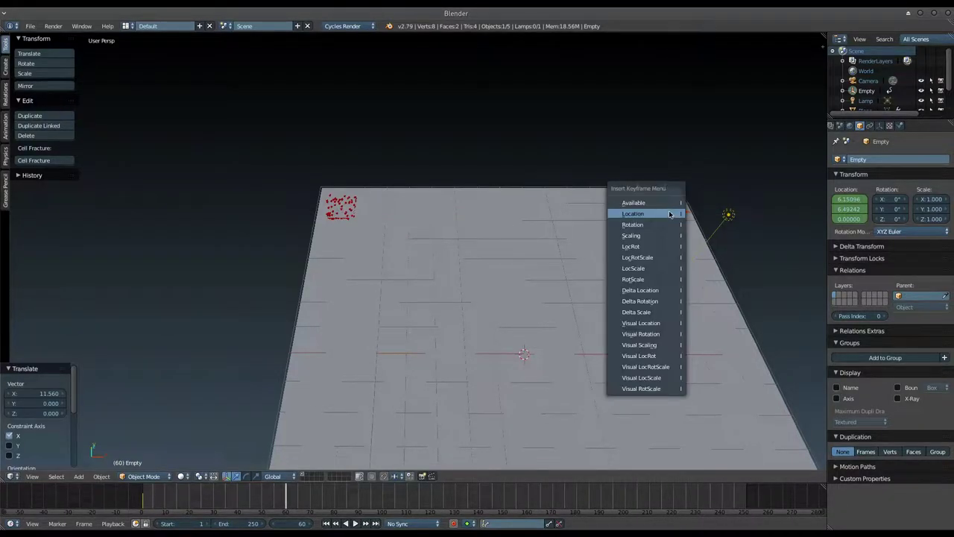
pyautogui.click(670, 215)
# Move the Empty along Y toward the plane's front edge and keyframe it at frame 145.
pyautogui.press('g')
pyautogui.press('y')
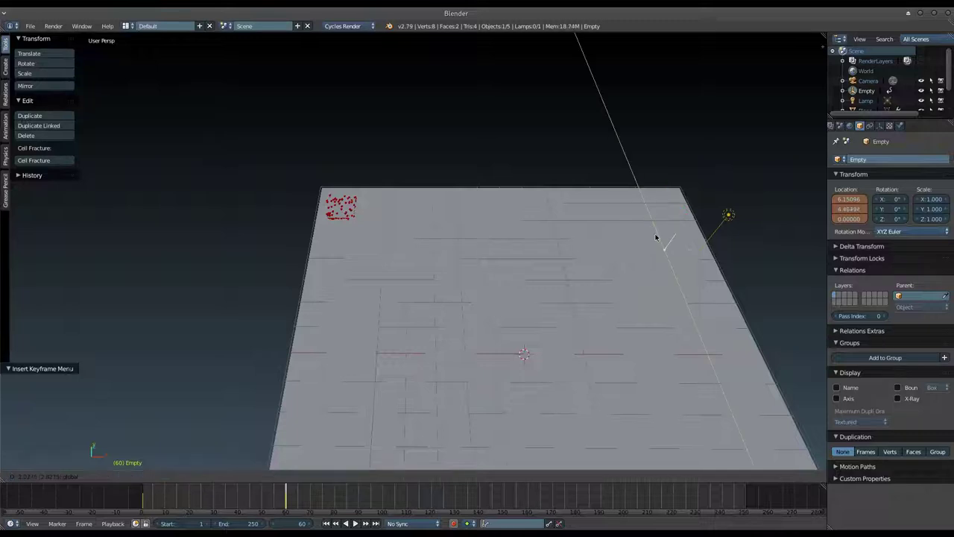
pyautogui.click(678, 339)
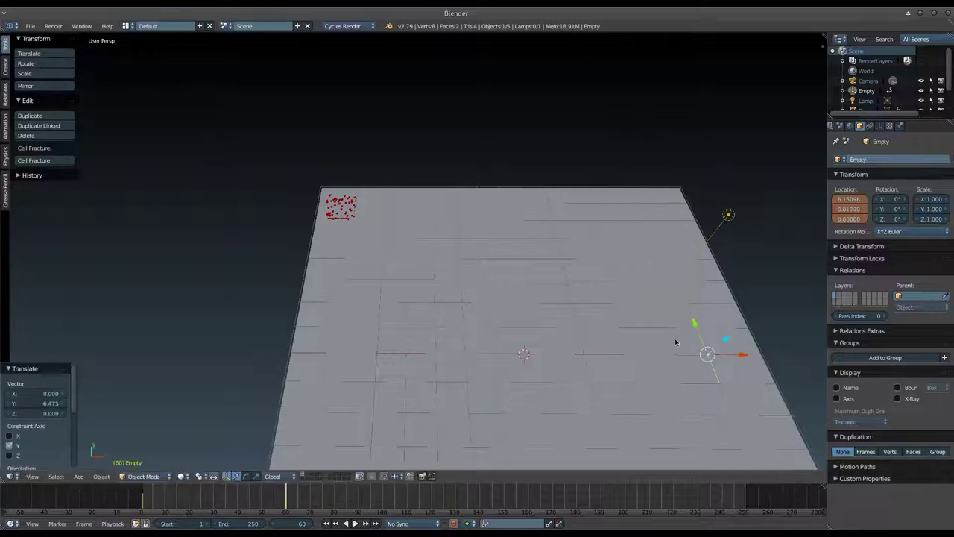
pyautogui.click(494, 504)
pyautogui.press('g')
pyautogui.press('y')
pyautogui.click(640, 264)
pyautogui.moveTo(640, 264); pyautogui.dragTo(565, 161, button='middle')
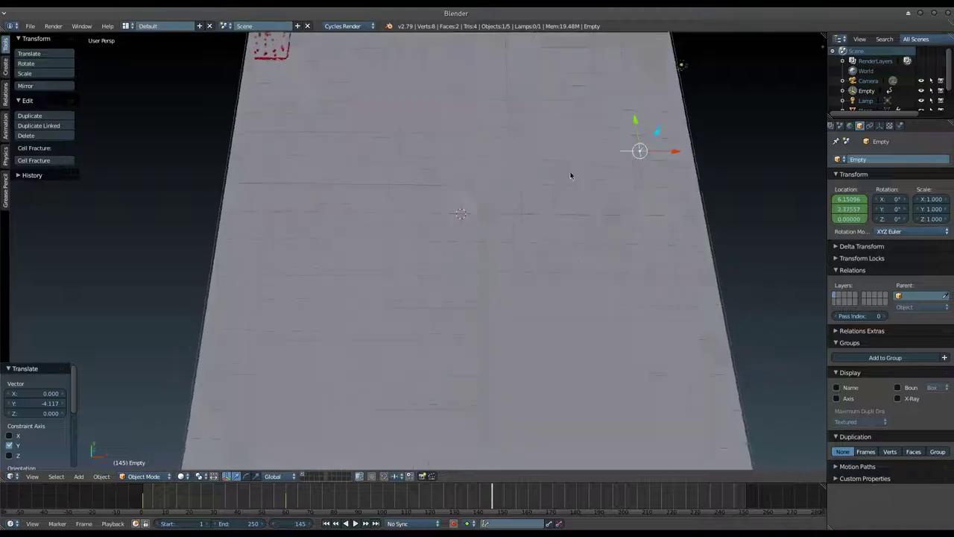
pyautogui.press('g')
pyautogui.press('y')
pyautogui.click(667, 269)
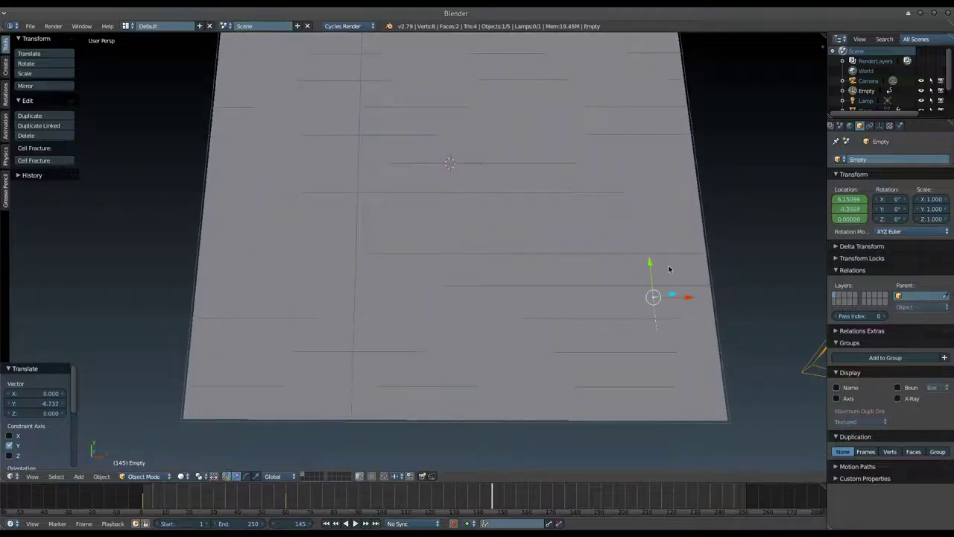
pyautogui.press('i')
pyautogui.click(667, 264)
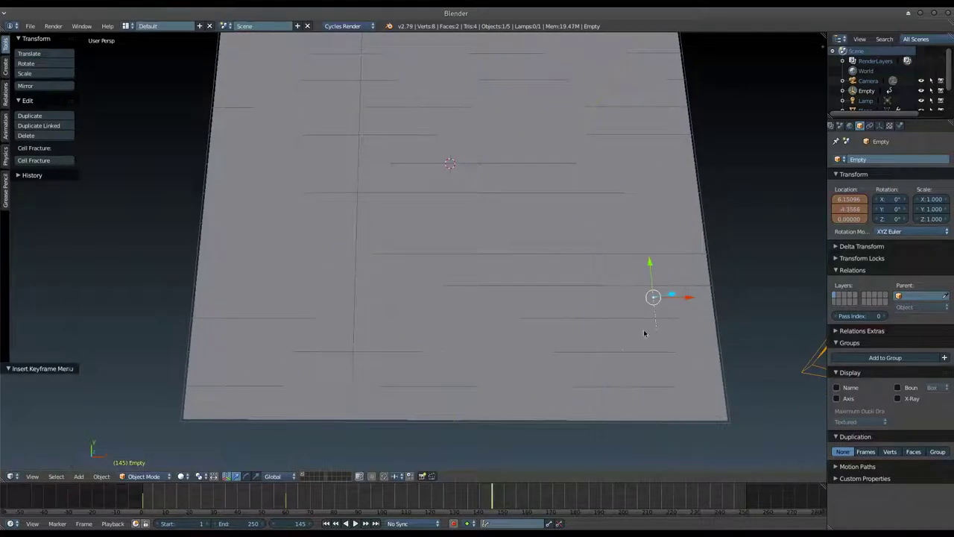
# Move the Empty along X, keyframe its location at frame 220, and rewind to frame 1.
pyautogui.click(674, 498)
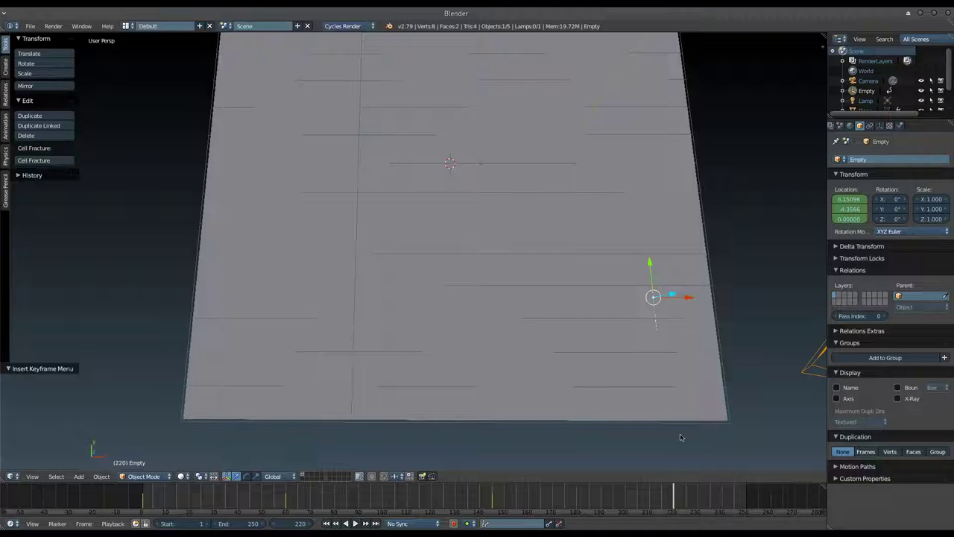
pyautogui.press('g')
pyautogui.press('x')
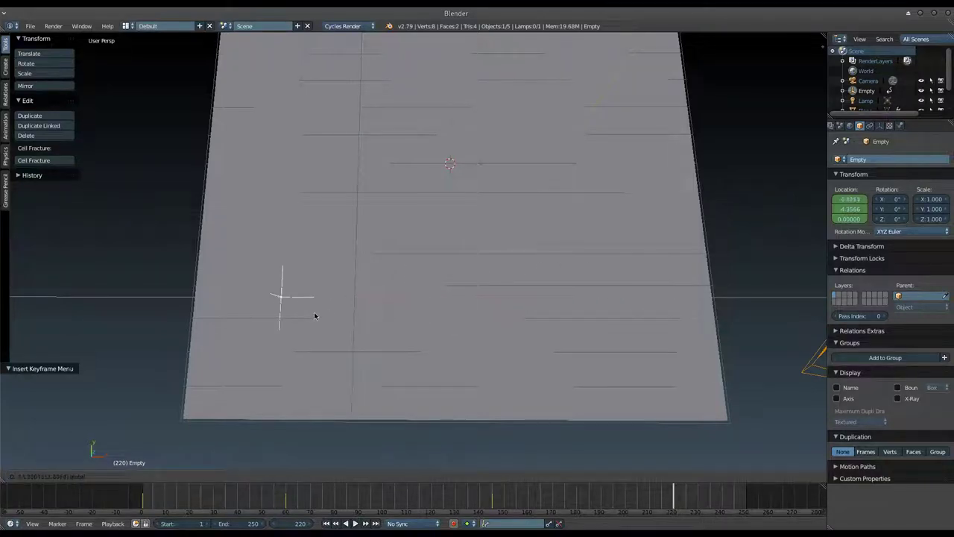
pyautogui.click(299, 319)
pyautogui.press('i')
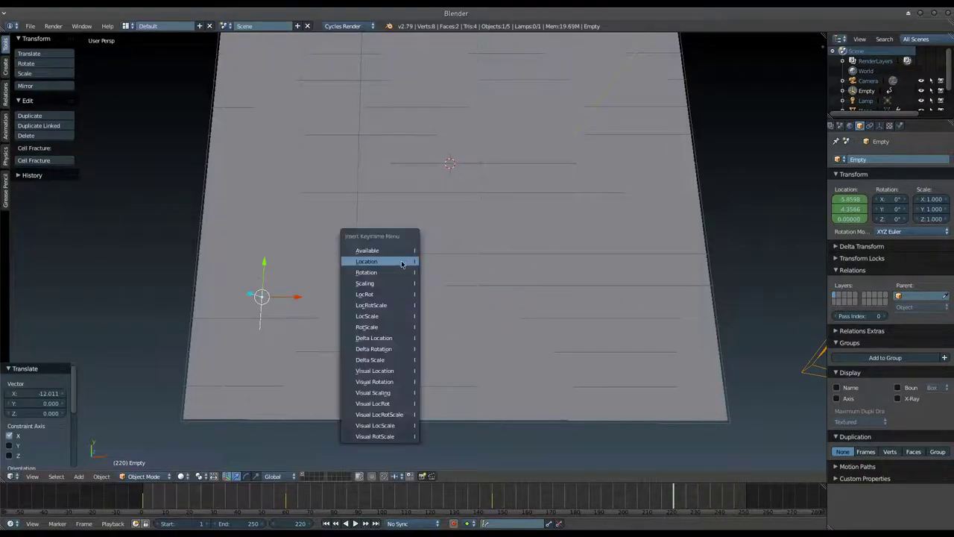
pyautogui.click(403, 261)
pyautogui.moveTo(403, 268)
pyautogui.mouseDown(button='middle')
pyautogui.moveTo(417, 320)
pyautogui.moveTo(432, 289)
pyautogui.mouseUp(button='middle')
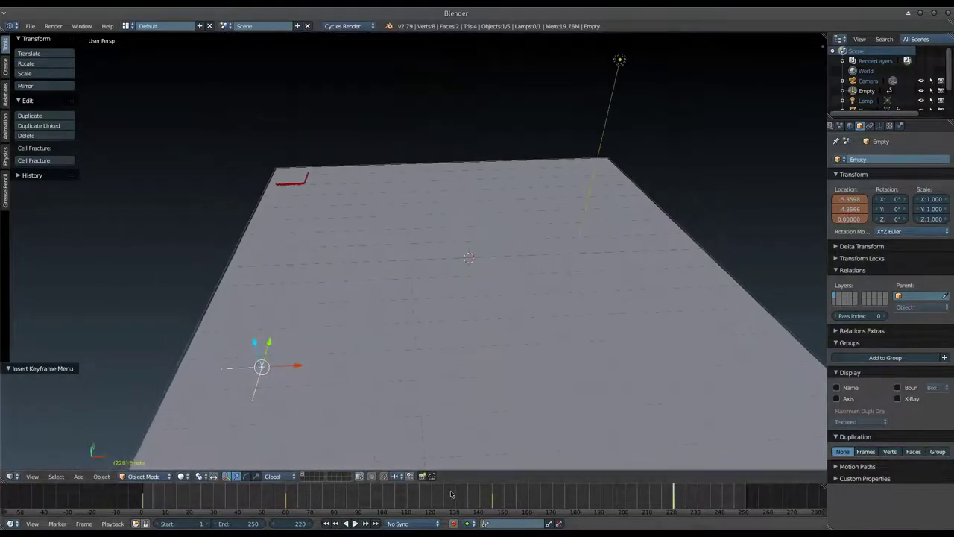
pyautogui.moveTo(355, 372)
pyautogui.mouseDown(button='middle')
pyautogui.moveTo(301, 227)
pyautogui.moveTo(316, 217)
pyautogui.moveTo(314, 240)
pyautogui.mouseUp(button='middle')
pyautogui.click(326, 523)
pyautogui.moveTo(322, 355)
pyautogui.mouseDown(button='middle')
pyautogui.moveTo(366, 395)
pyautogui.moveTo(357, 246)
pyautogui.mouseUp(button='middle')
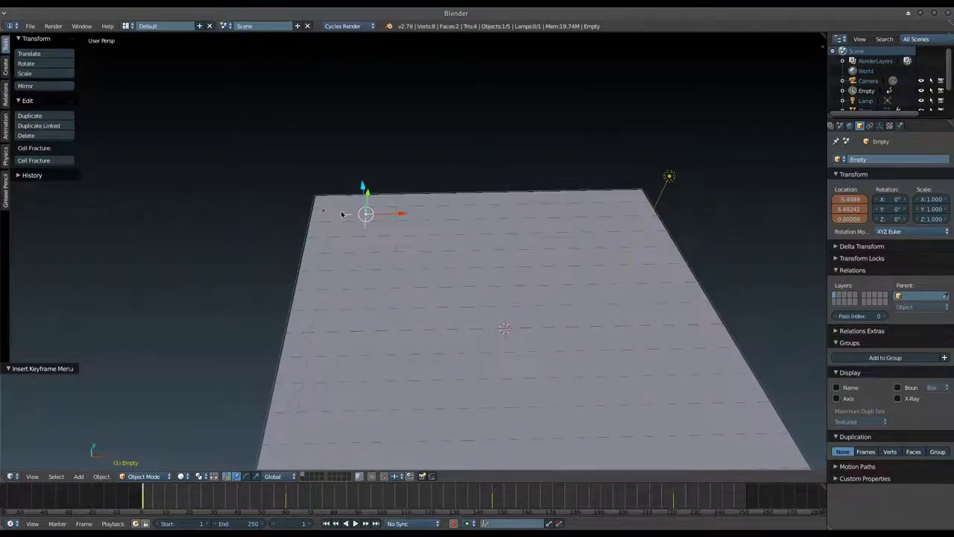
# Switch the small plane's particle physics from Newtonian to Boids, resizing the properties area.
pyautogui.rightClick(339, 211)
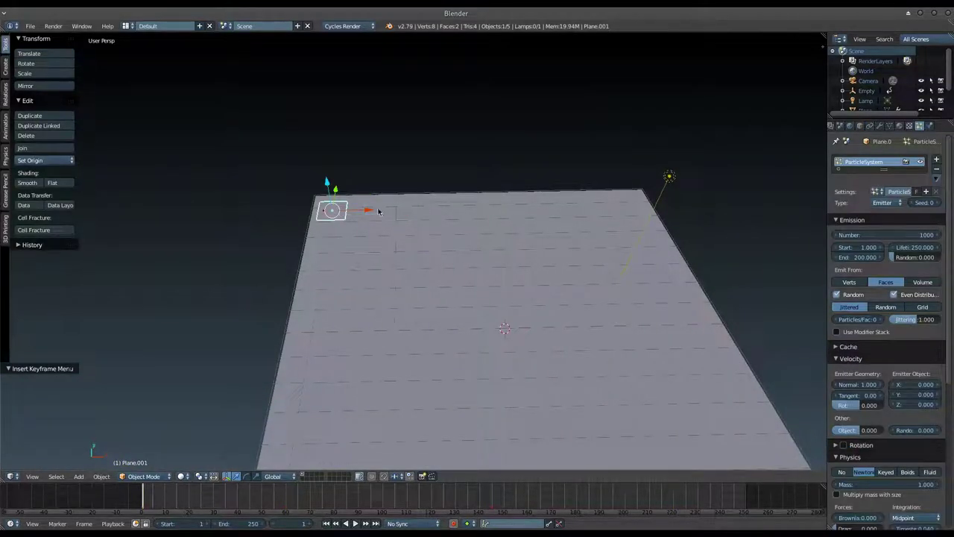
pyautogui.moveTo(951, 334); pyautogui.dragTo(952, 439)
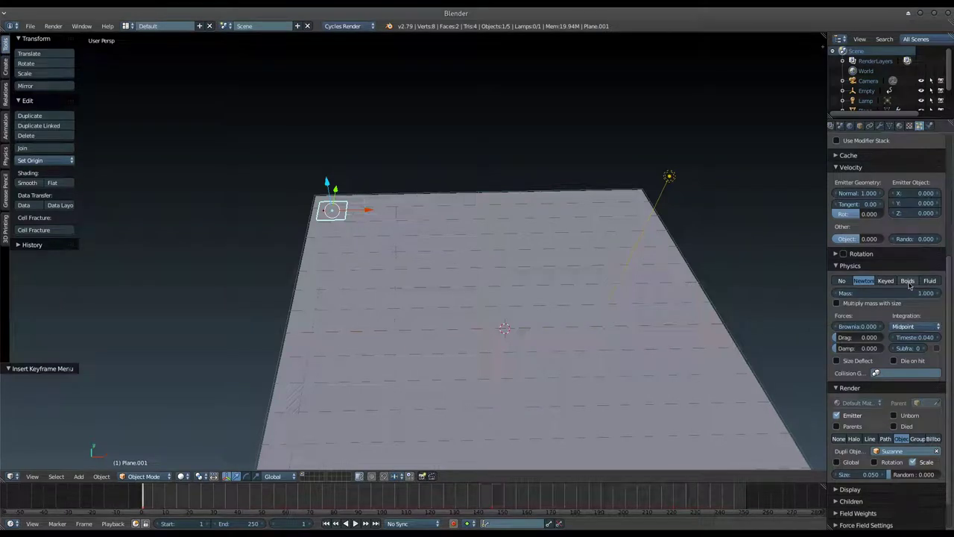
pyautogui.click(908, 281)
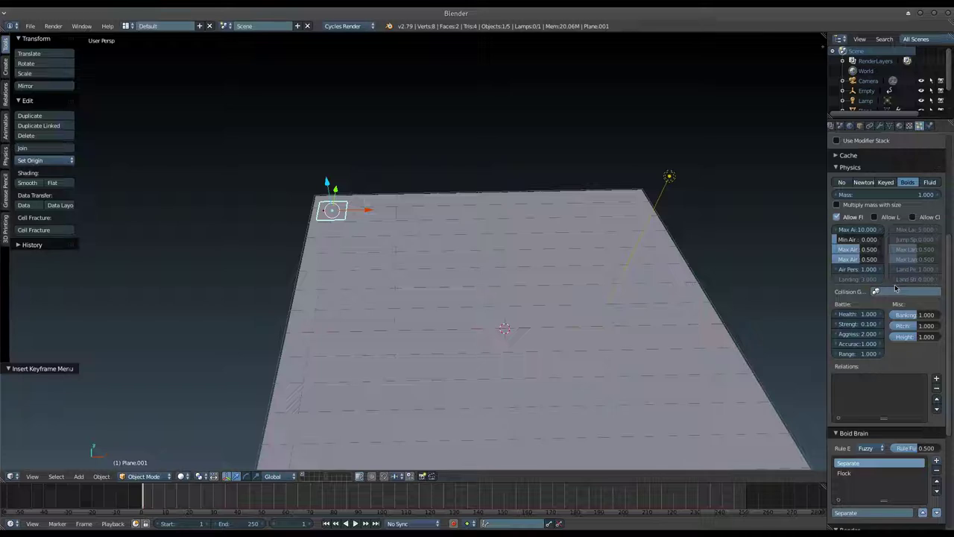
pyautogui.moveTo(951, 279); pyautogui.dragTo(952, 369)
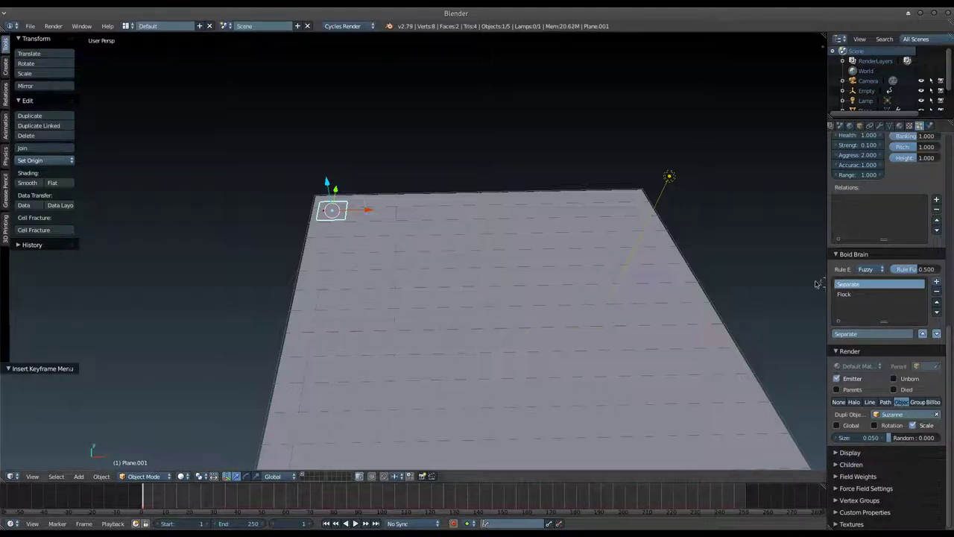
pyautogui.moveTo(823, 280)
pyautogui.mouseDown()
pyautogui.moveTo(571, 308)
pyautogui.moveTo(675, 277)
pyautogui.mouseUp()
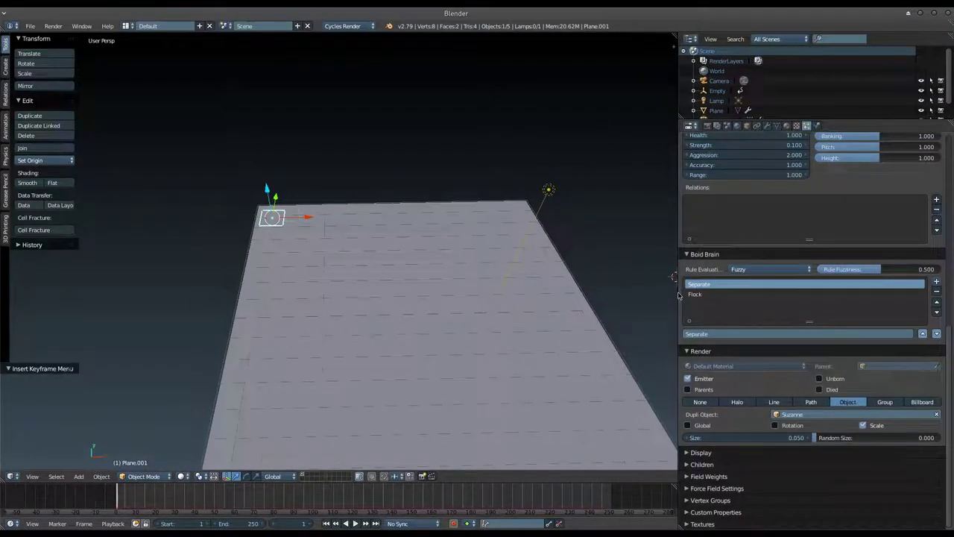
pyautogui.moveTo(675, 278)
pyautogui.mouseDown()
pyautogui.moveTo(836, 282)
pyautogui.moveTo(838, 301)
pyautogui.moveTo(826, 302)
pyautogui.mouseUp()
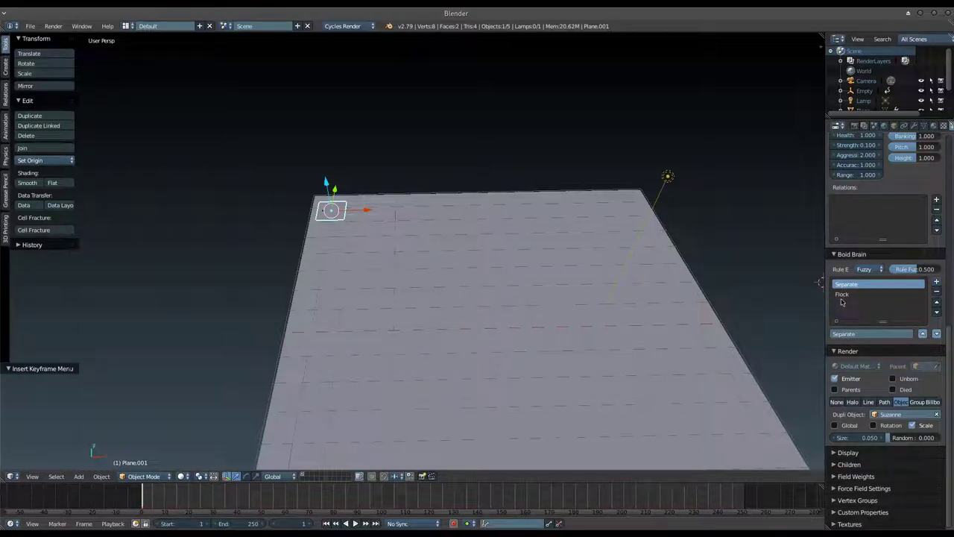
# Add a Follow Leader boid rule with the Empty as its target object.
pyautogui.click(937, 283)
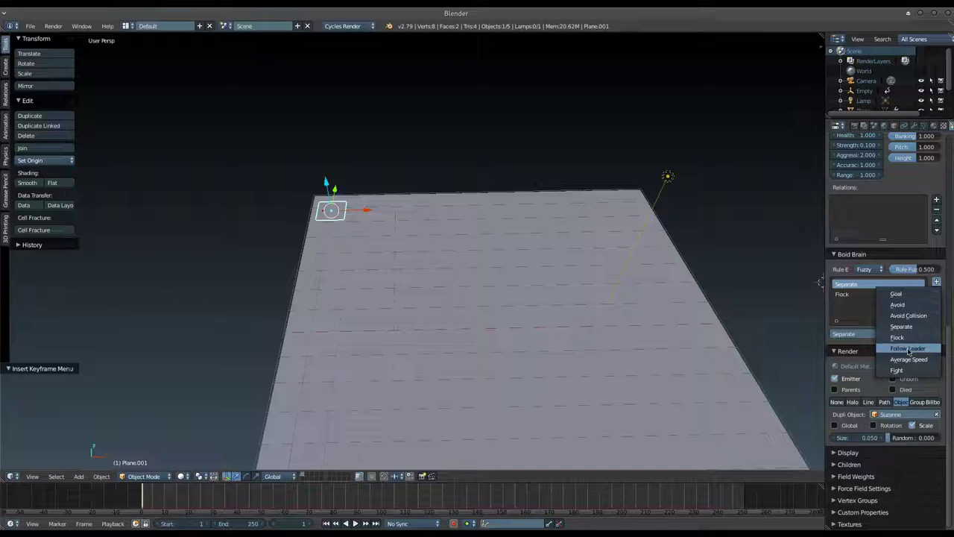
pyautogui.click(909, 349)
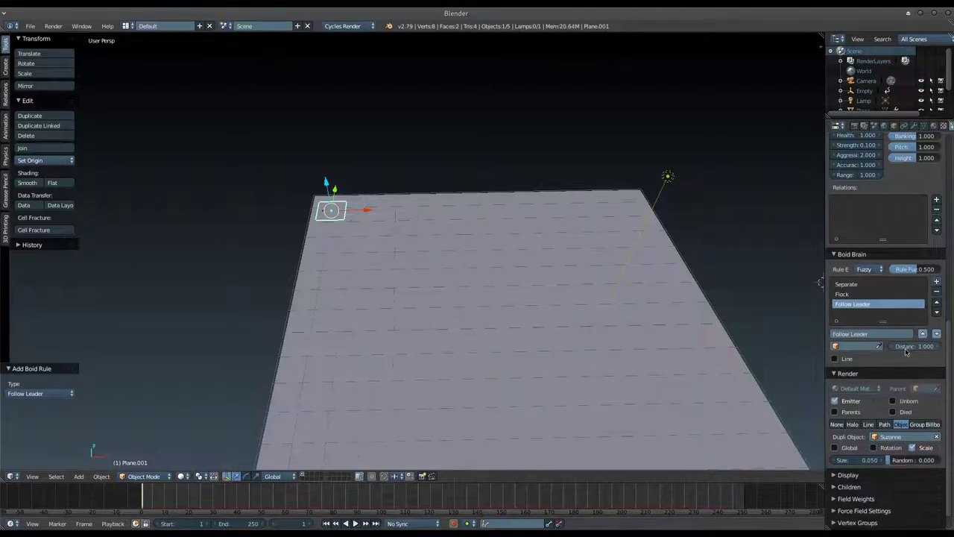
pyautogui.click(837, 348)
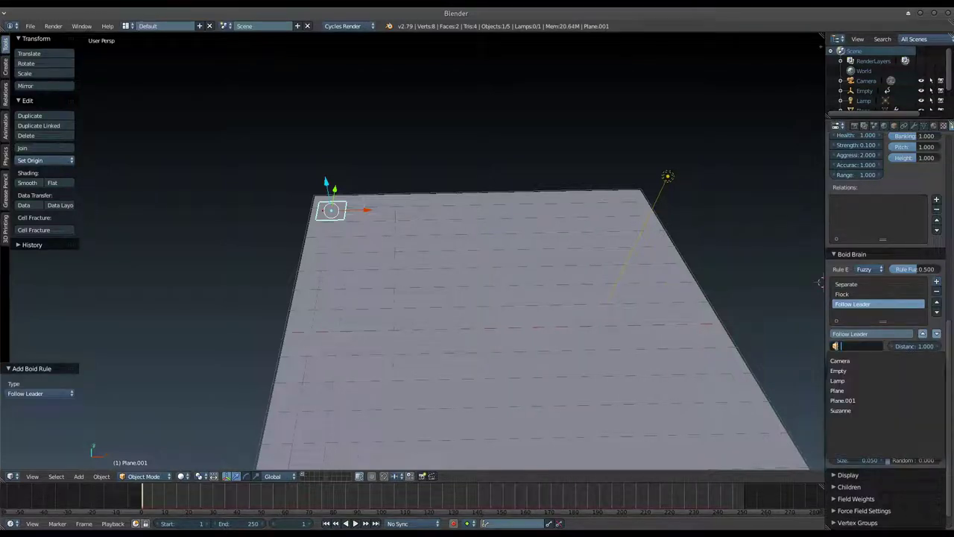
pyautogui.click(848, 370)
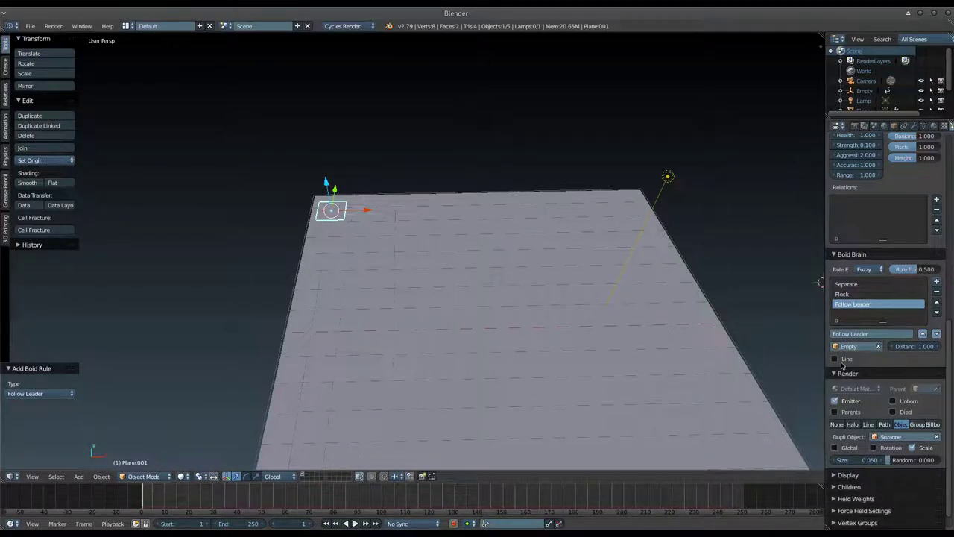
pyautogui.moveTo(678, 364)
pyautogui.mouseDown(button='middle')
pyautogui.moveTo(551, 269)
pyautogui.moveTo(522, 297)
pyautogui.moveTo(594, 333)
pyautogui.moveTo(573, 317)
pyautogui.mouseUp(button='middle')
# Preview the boids animation from top view, then move Follow Leader above Flock.
pyautogui.press('KP_7')
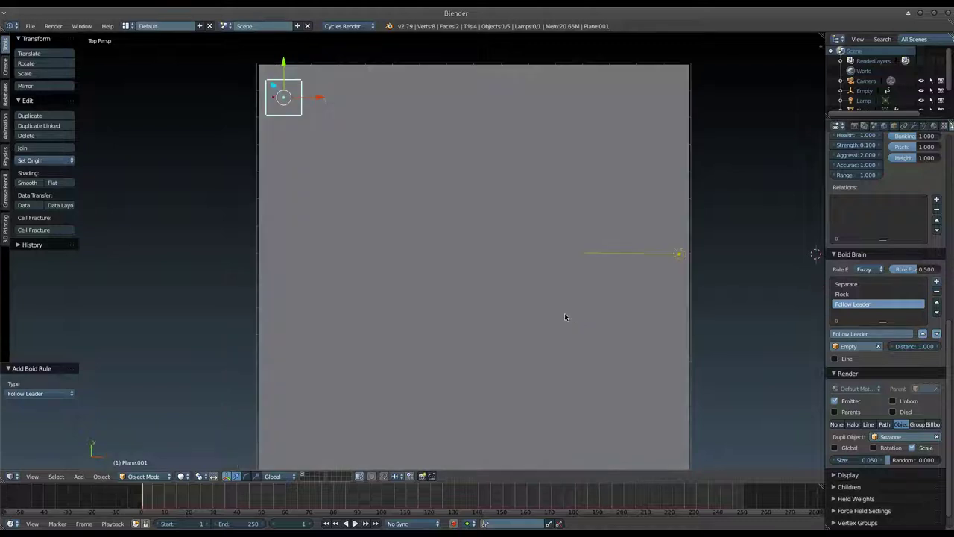
pyautogui.moveTo(520, 291)
pyautogui.keyDown('shift'); pyautogui.mouseDown(button='middle')
pyautogui.moveTo(524, 271)
pyautogui.moveTo(520, 284)
pyautogui.mouseUp(button='middle'); pyautogui.keyUp('shift')
pyautogui.hotkey('alt', 'a')
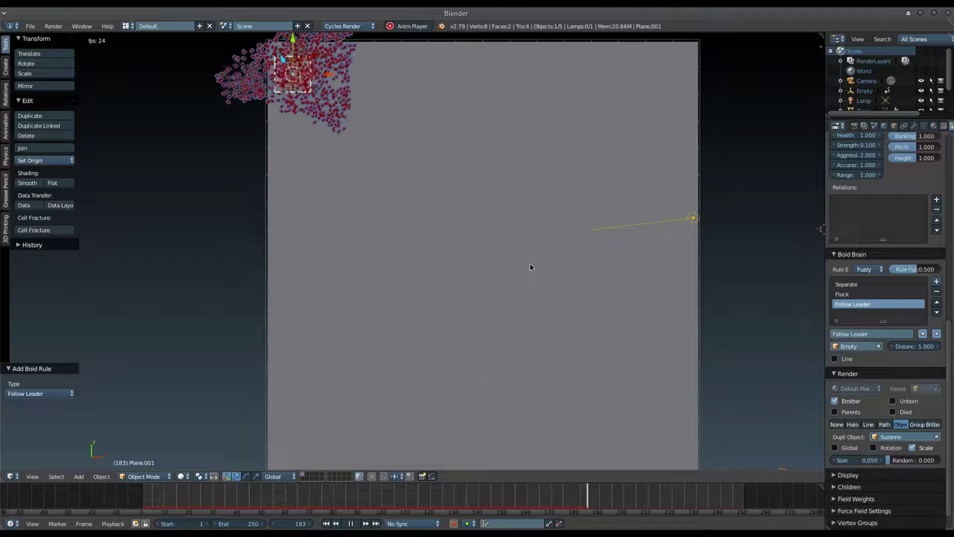
pyautogui.press('Escape')
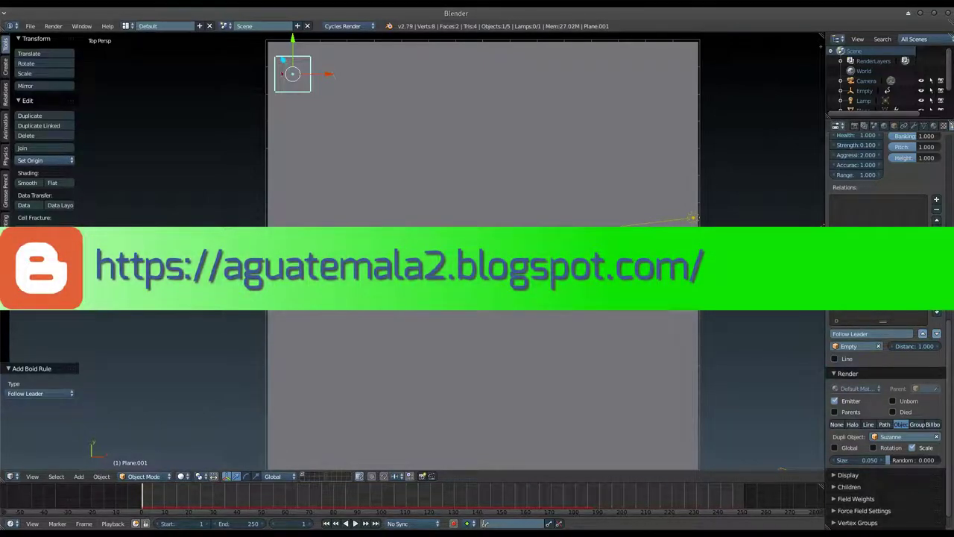
pyautogui.click(937, 304)
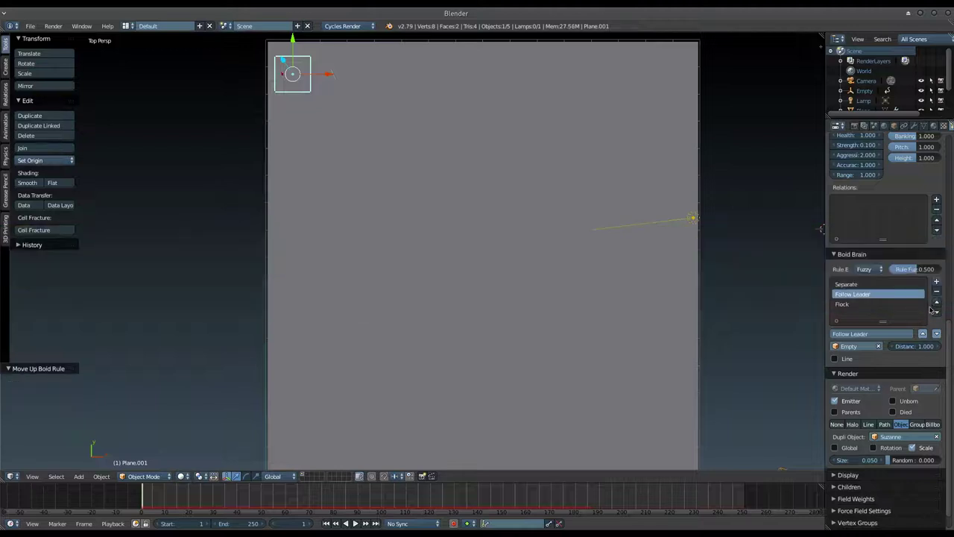
# Play the animation in top view to test the boids, then select the large ground plane.
pyautogui.hotkey('alt', 'a')
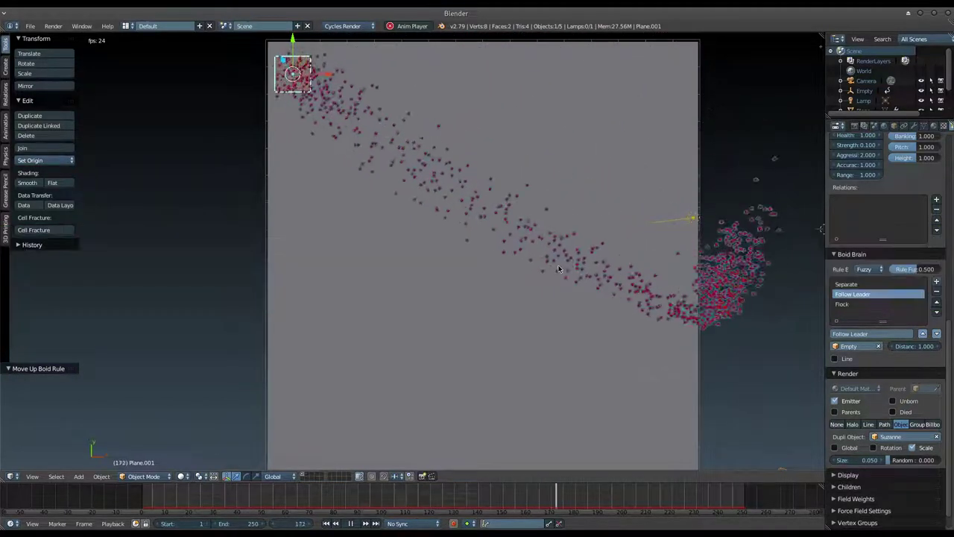
pyautogui.rightClick(559, 268)
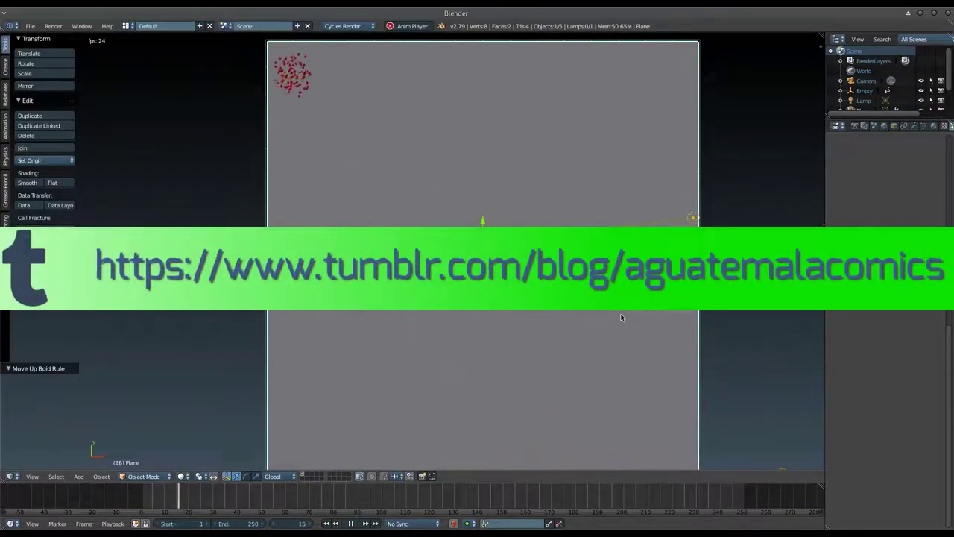
# Reselect the emitter Plane.001 at the ground plane's top-left corner.
pyautogui.rightClick(293, 75)
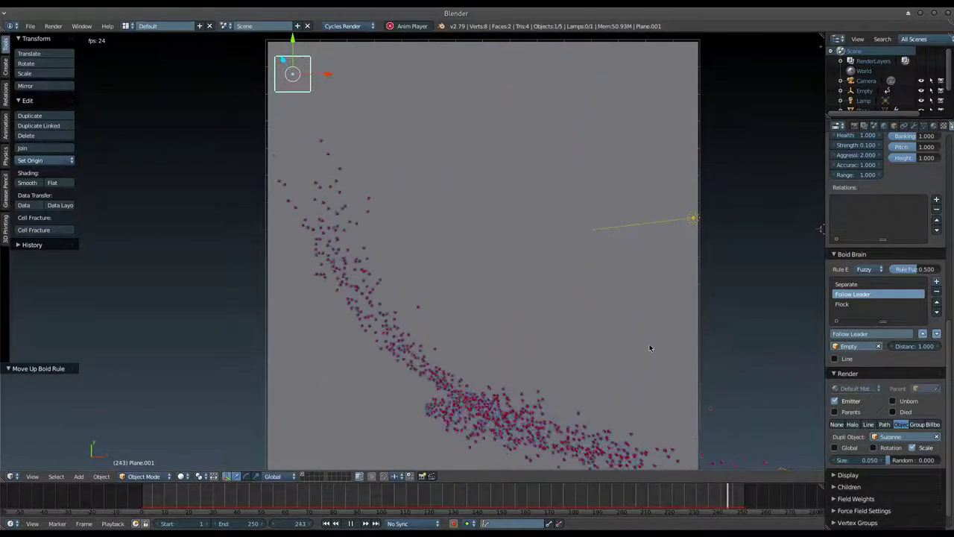
# Orbit from top view down to a low tilted perspective to watch the Suzanne swarm cross the plane.
pyautogui.moveTo(649, 347); pyautogui.dragTo(574, 319, button='middle')
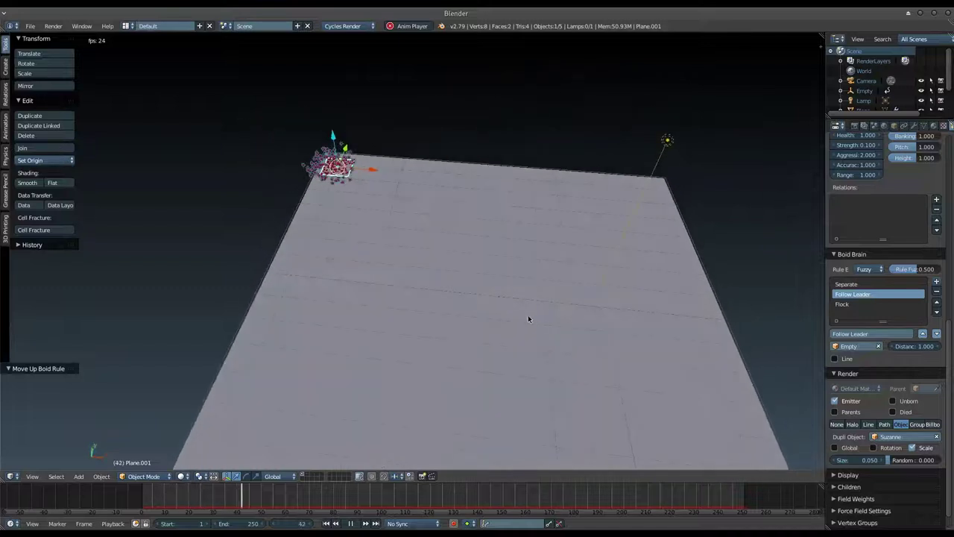
pyautogui.moveTo(494, 330); pyautogui.dragTo(577, 300, button='middle')
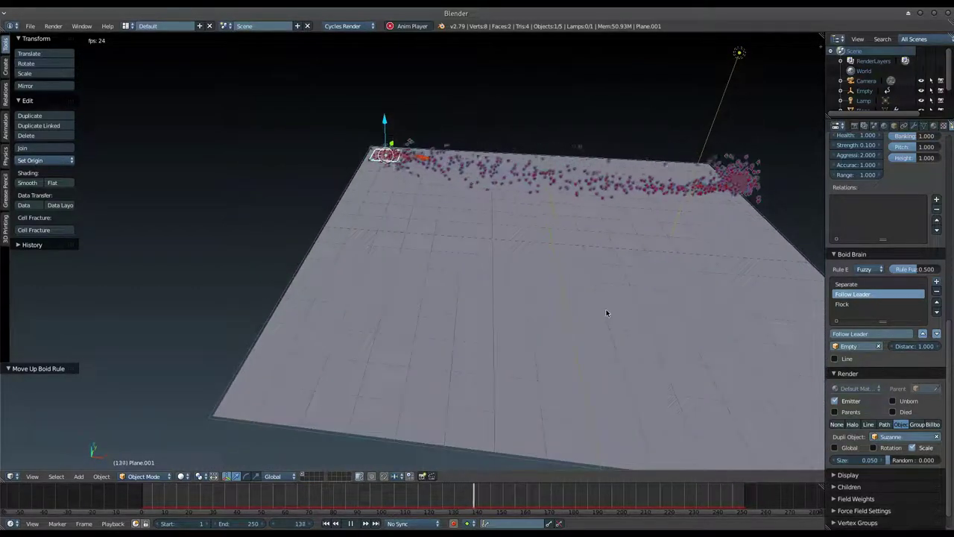